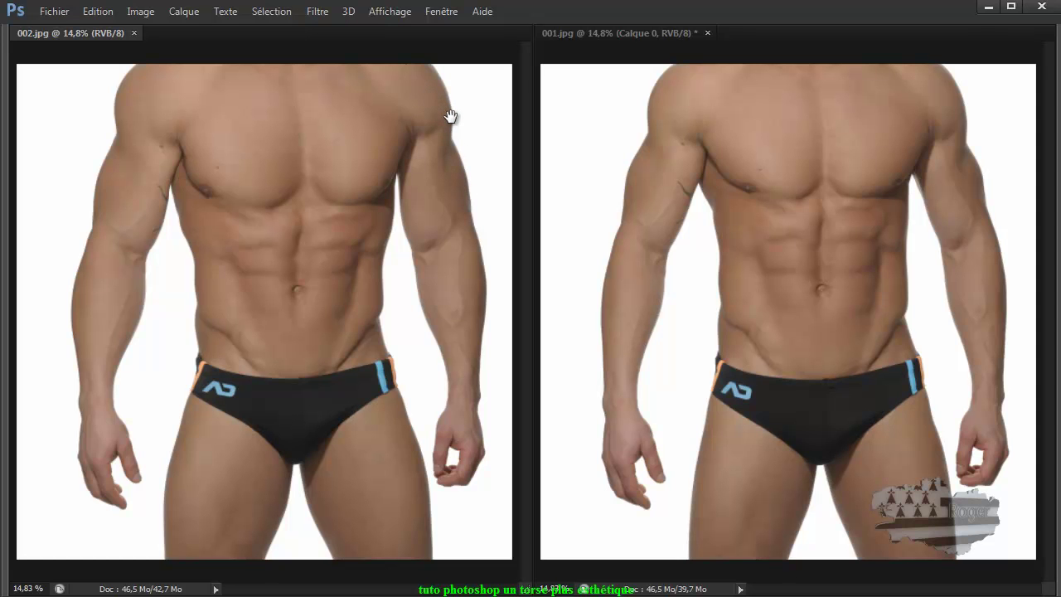
Step: Restore the hidden interface elements and consolidate both open images into one tabbed window
key("Tab")
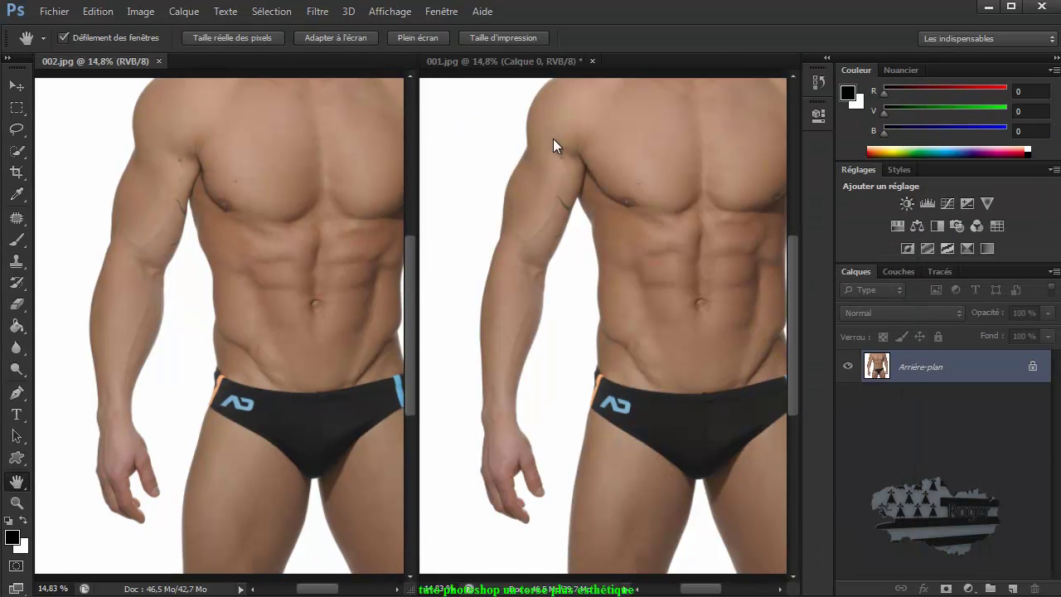
left_click(389, 12)
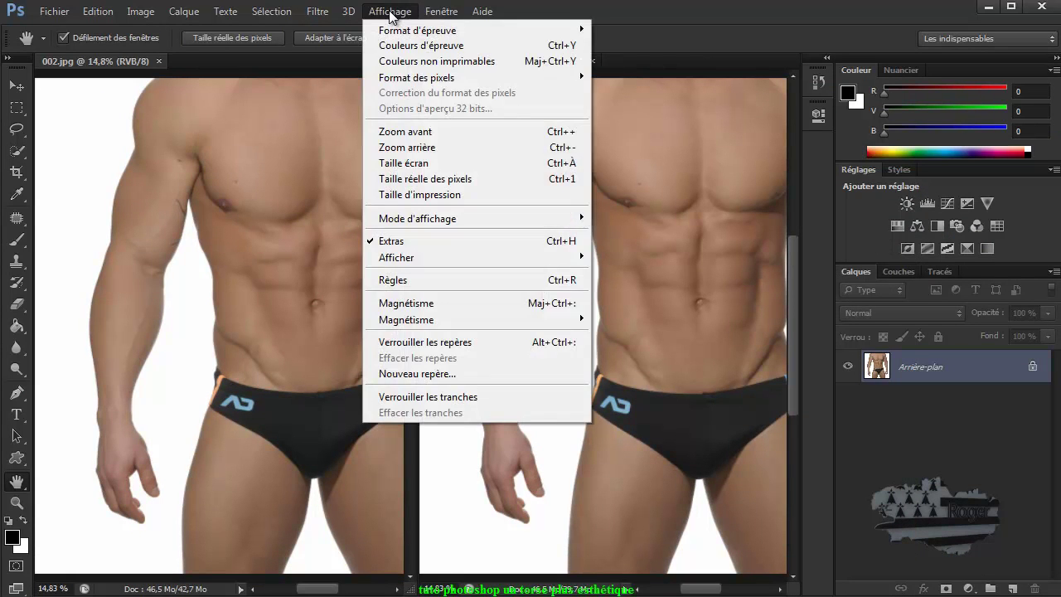
mouse_move(441, 11)
mouse_move(452, 30)
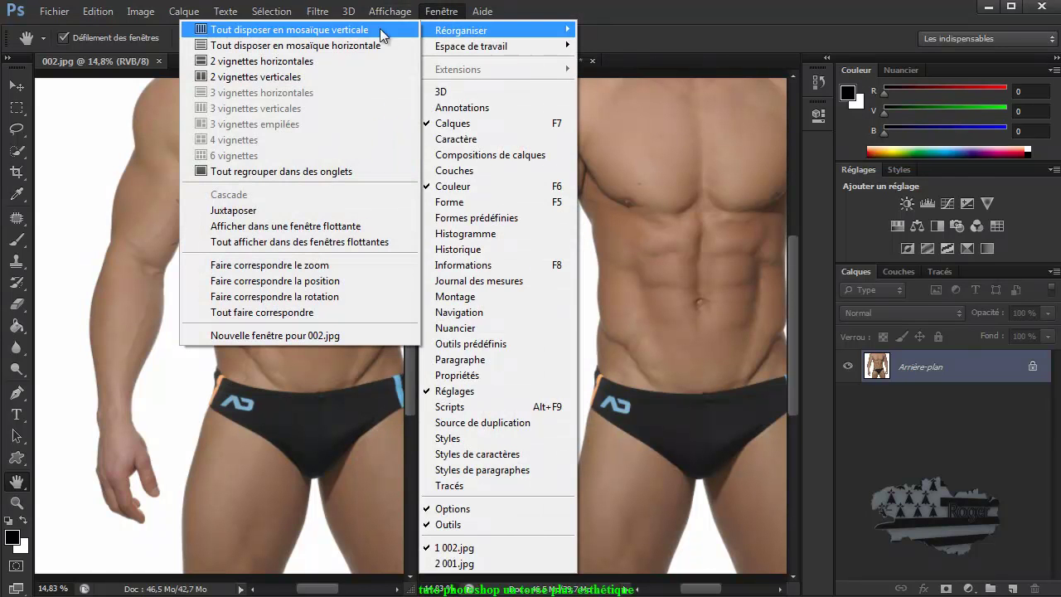
left_click(252, 170)
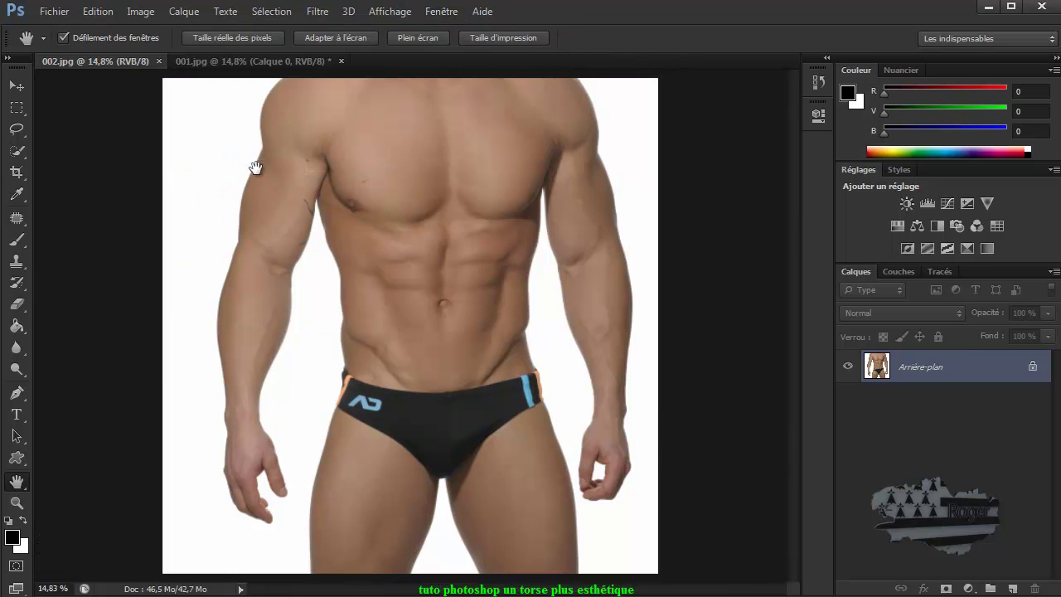
Step: Compare the torso in 001.jpg with the one in 002.jpg, and close 002.jpg
left_click(231, 63)
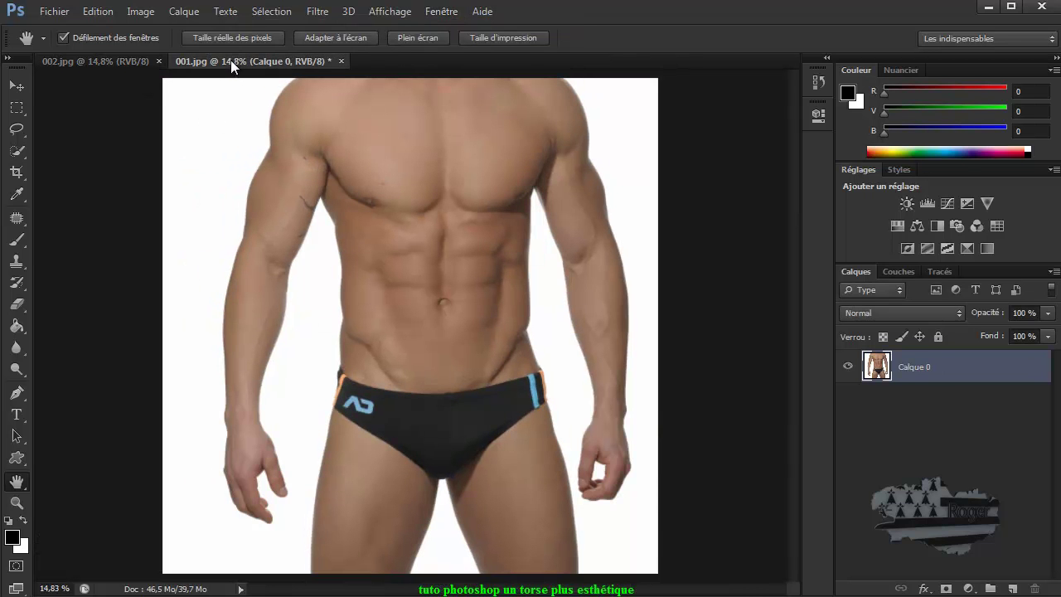
left_click(136, 61)
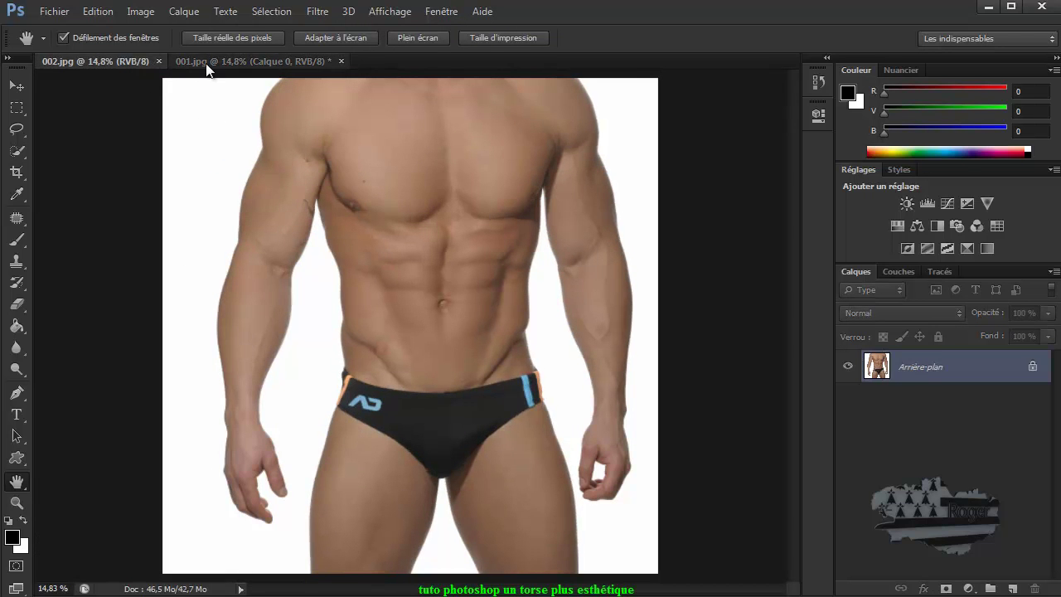
left_click(204, 65)
left_click(126, 60)
left_click(220, 57)
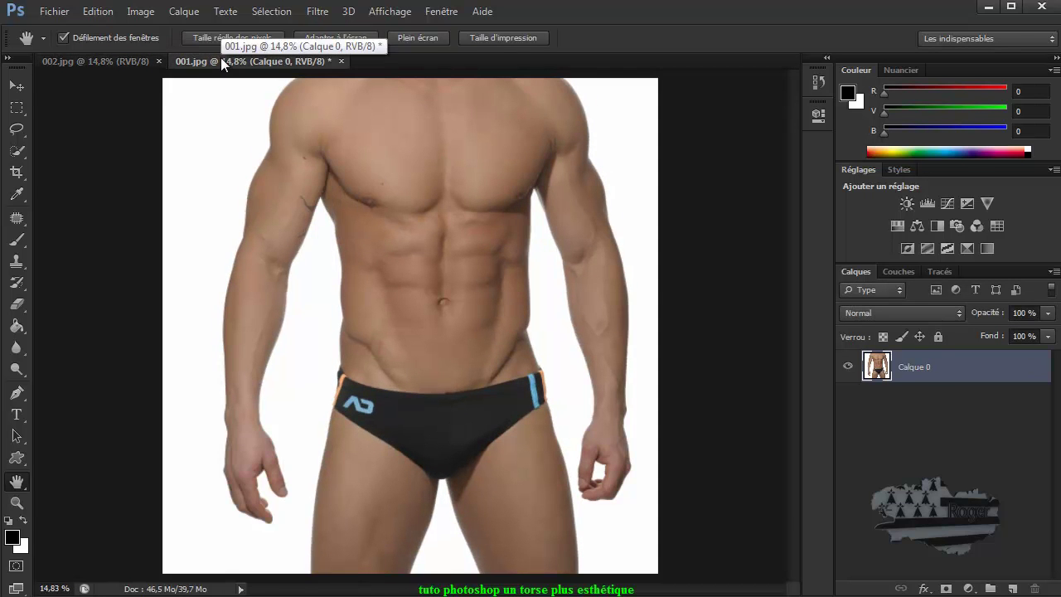
left_click(123, 59)
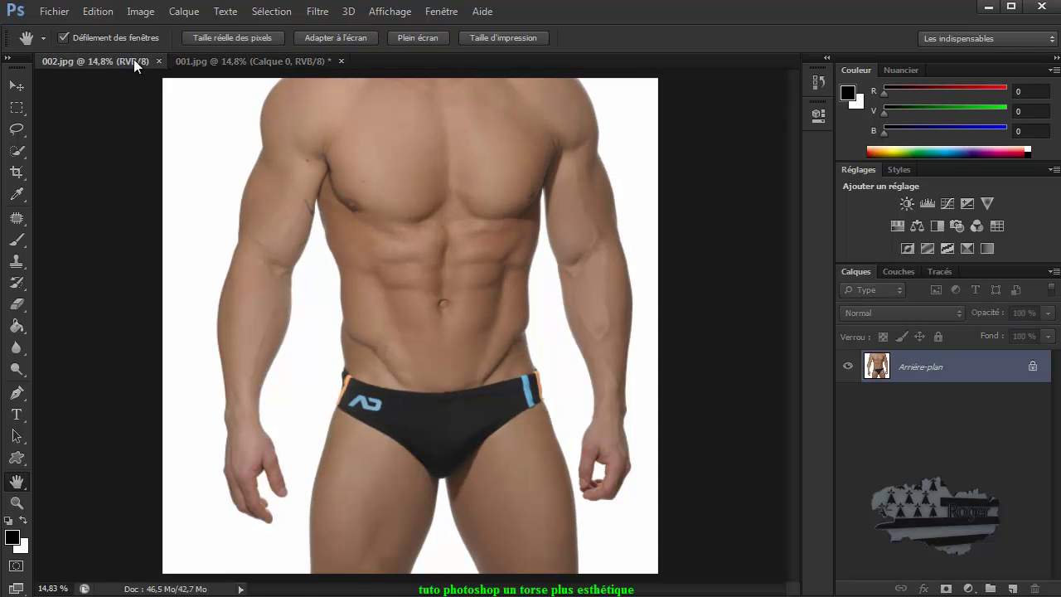
left_click(157, 58)
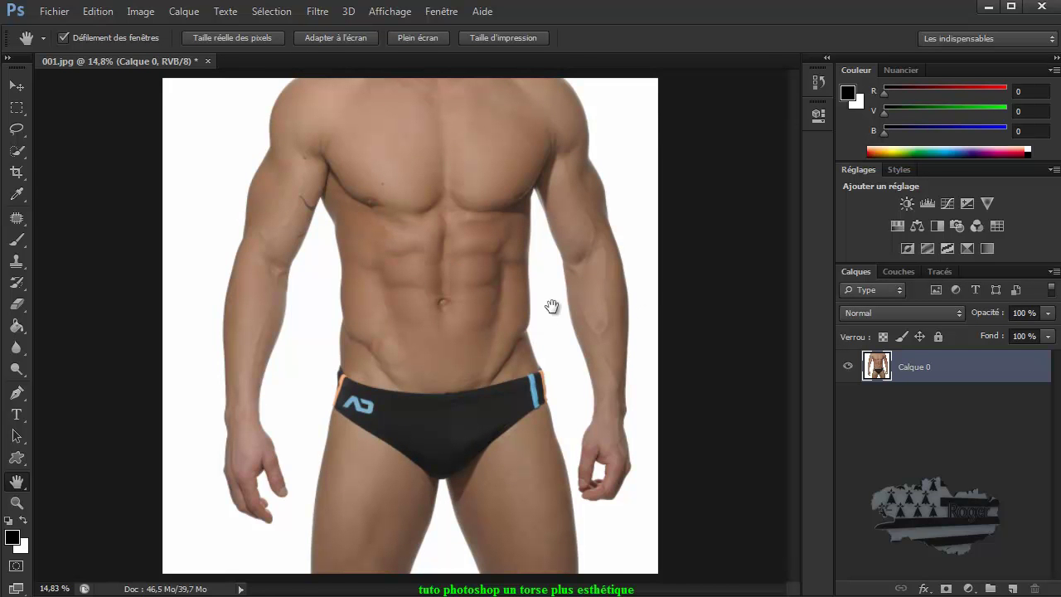
Step: Duplicate the Calque 0 layer, keeping a single copy, and make Calque 0 copie the active layer
key("ctrl+j")
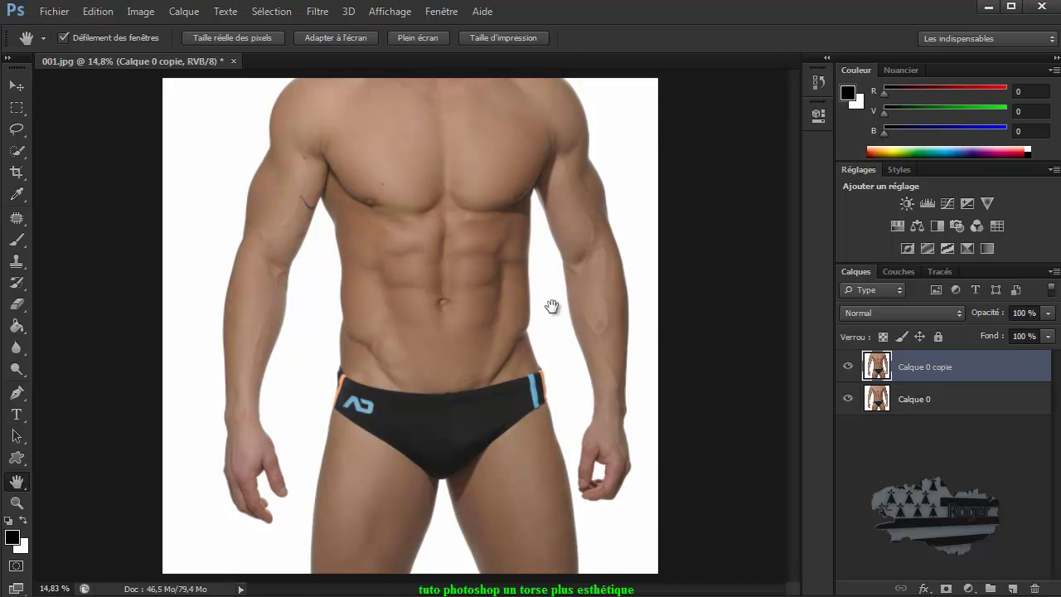
left_click_drag(973, 404, 1012, 586)
left_click_drag(951, 402, 1034, 587)
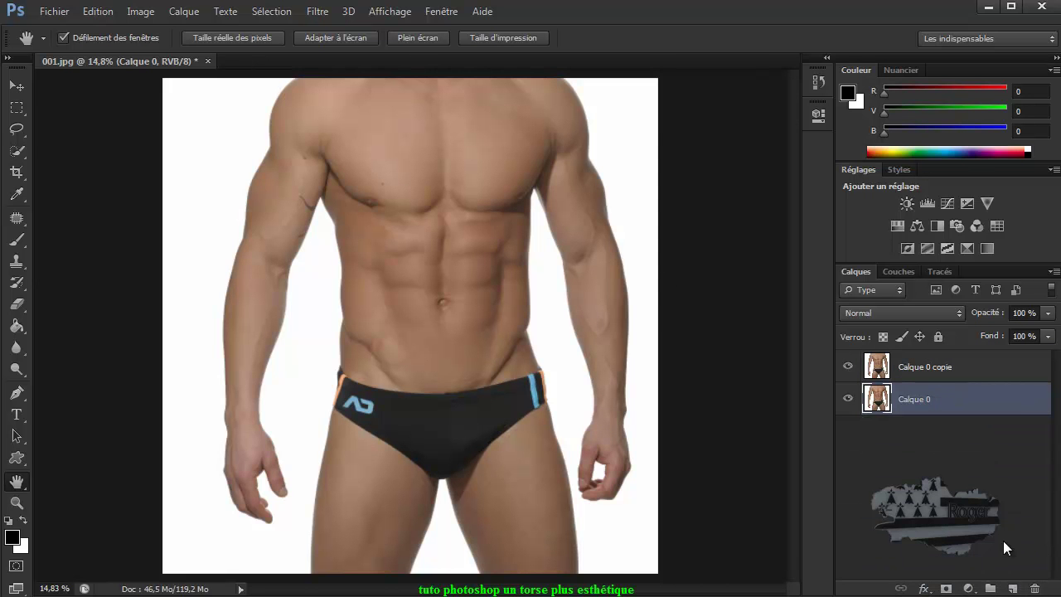
left_click(938, 366)
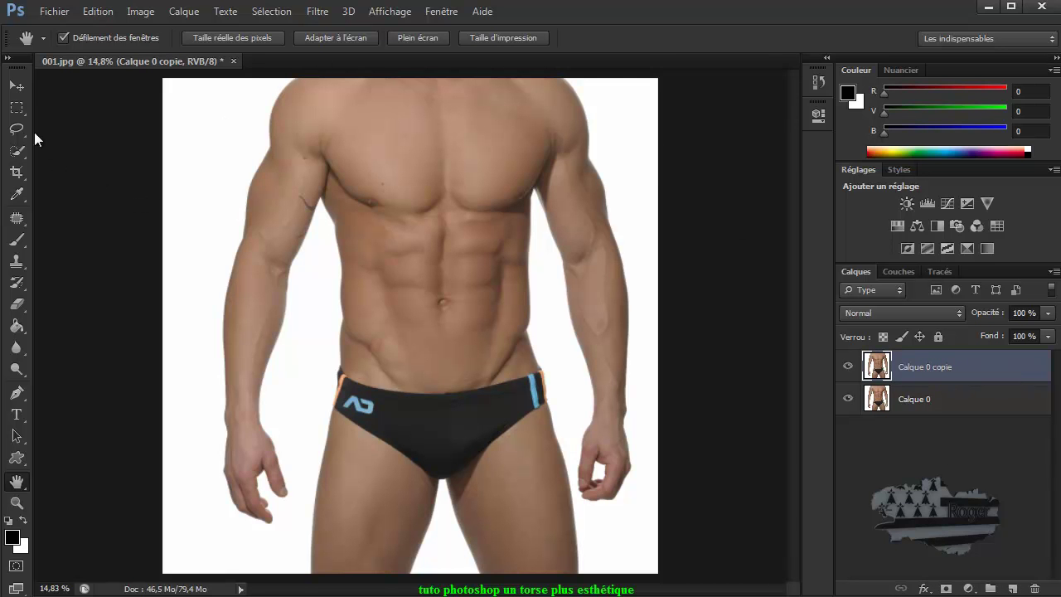
Step: Select a rectangle about 17.4 x 11.1 cm around the waist and briefs, and subtract a thin strip along its left edge
left_click_drag(15, 107, 80, 103)
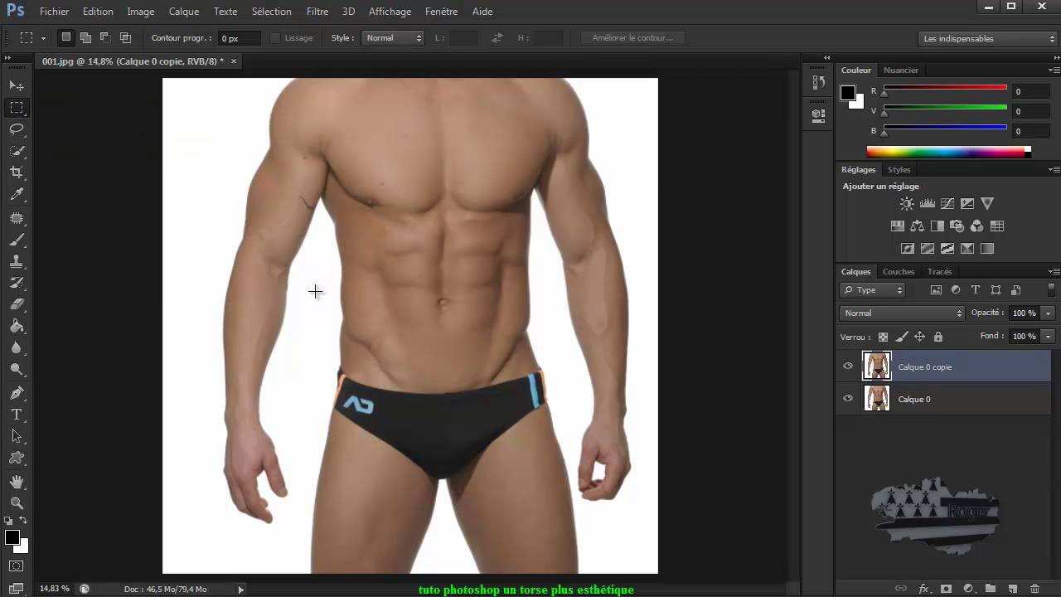
left_click_drag(313, 291, 564, 451)
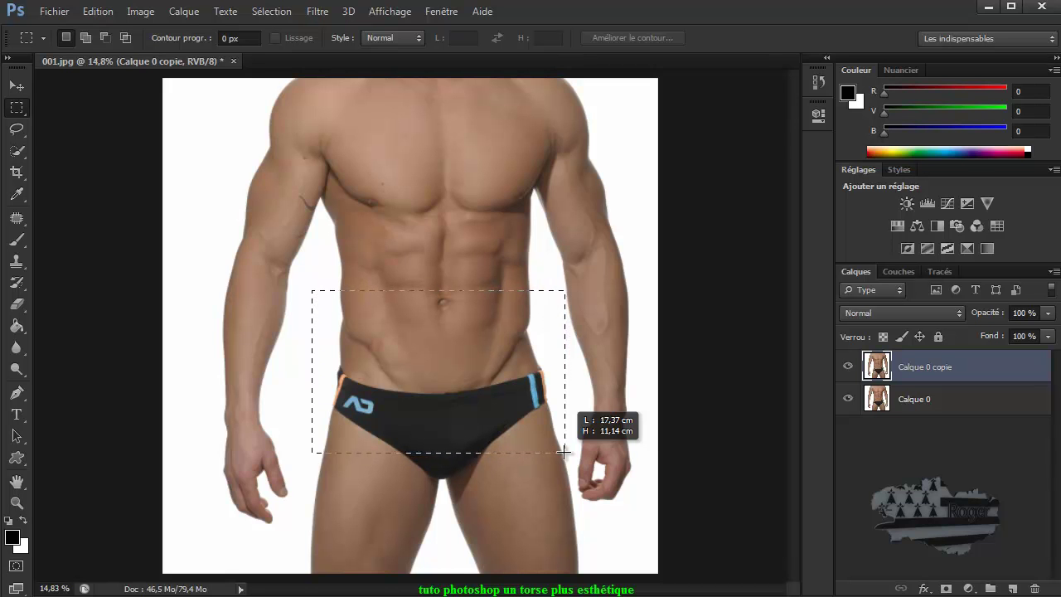
left_click_drag(564, 452, 564, 452)
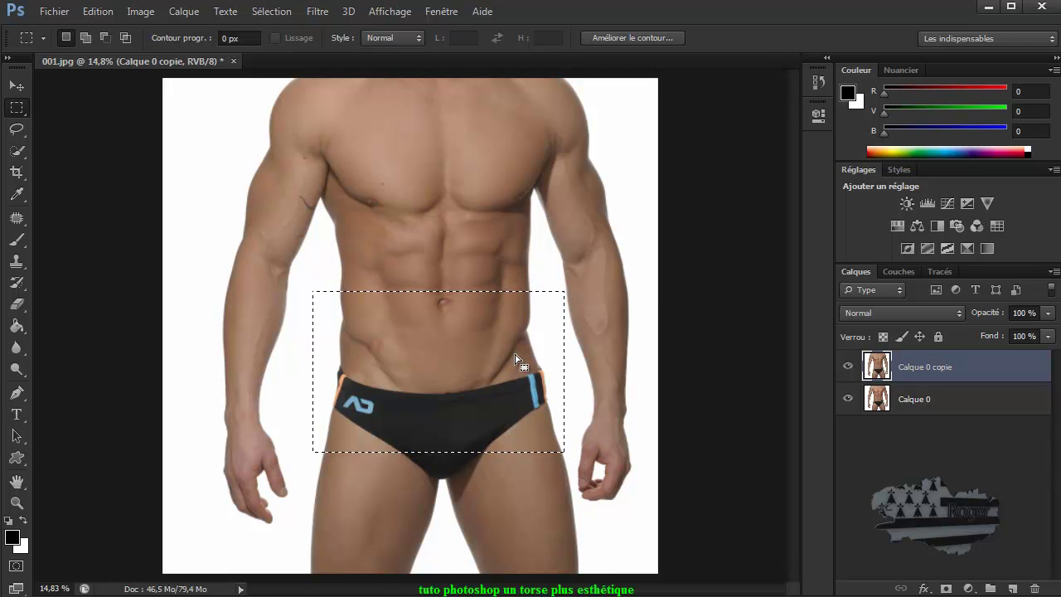
left_click(103, 37)
left_click_drag(320, 281, 304, 456)
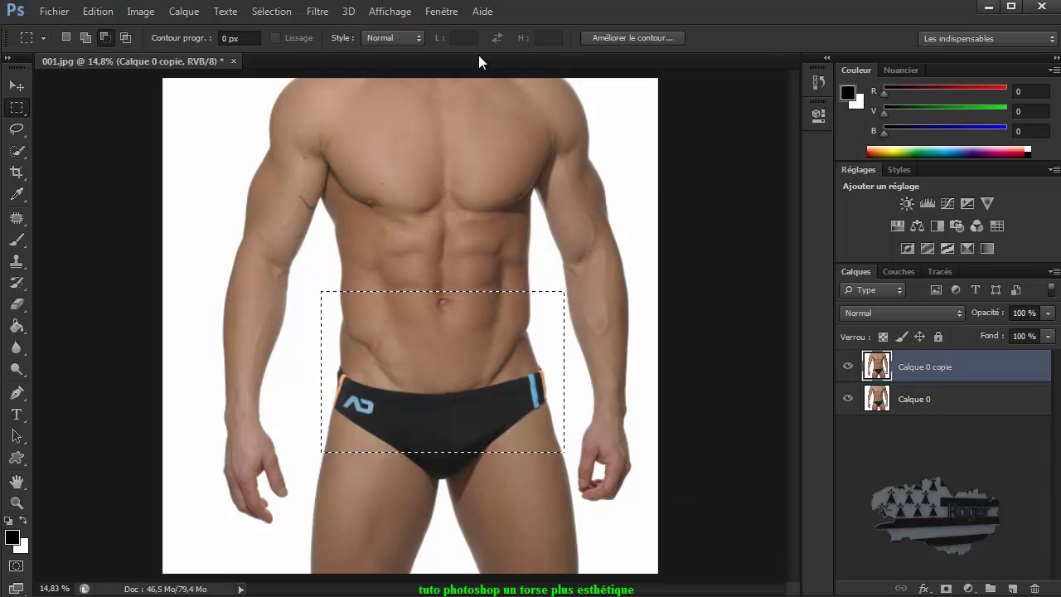
Step: Open the Contraction distortion filter for the selected waist area and reset its value to 0 %
left_click(317, 11)
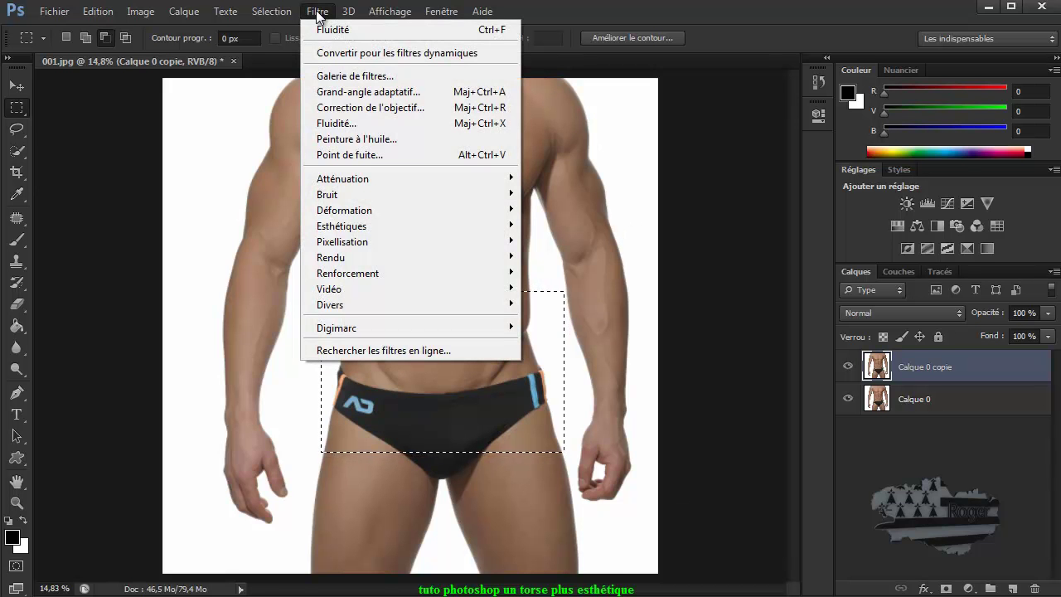
mouse_move(344, 205)
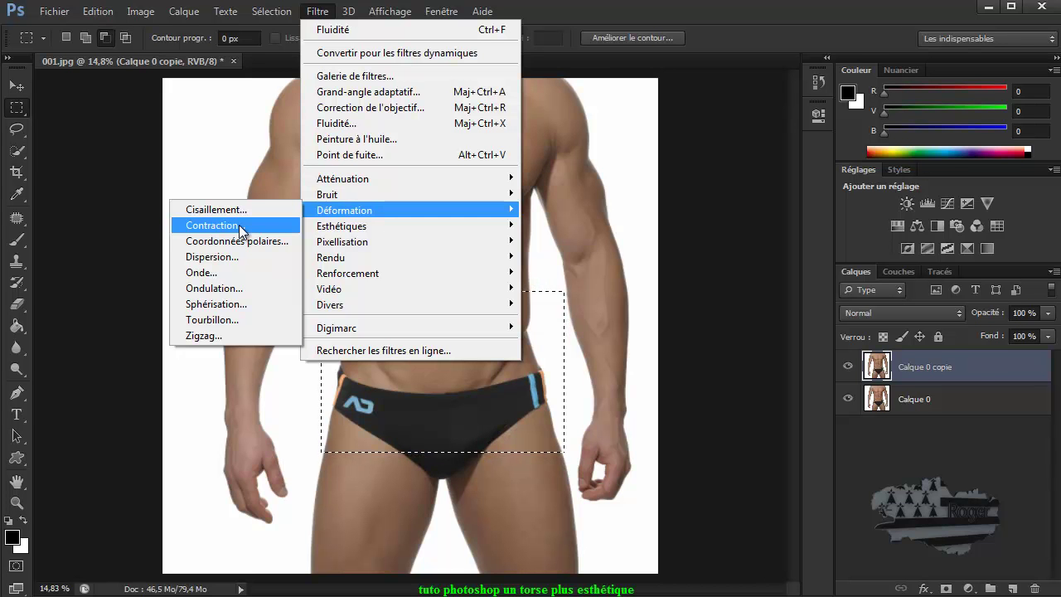
left_click(243, 229)
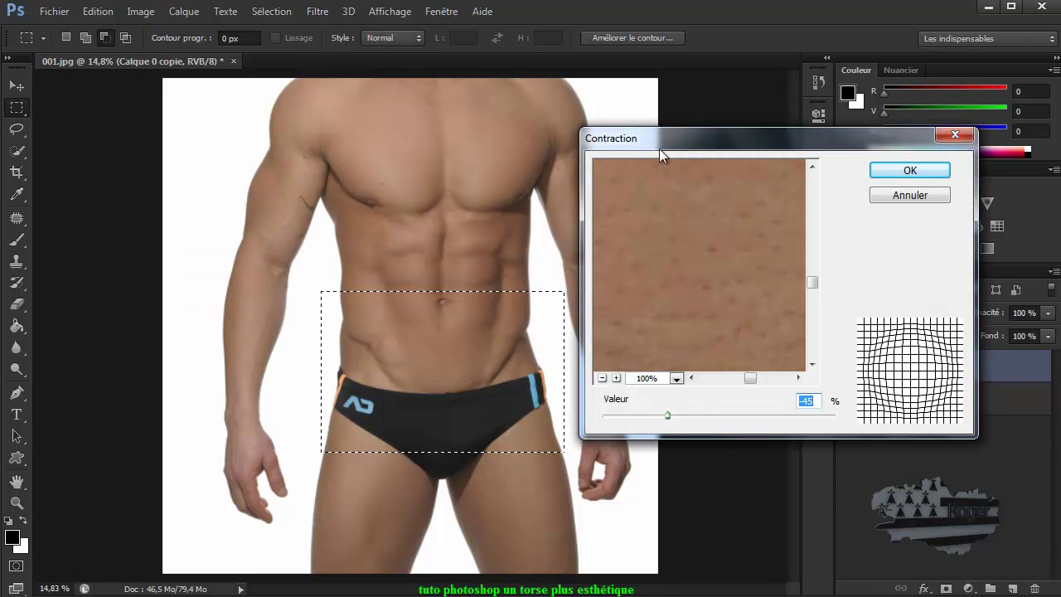
left_click_drag(725, 144, 805, 91)
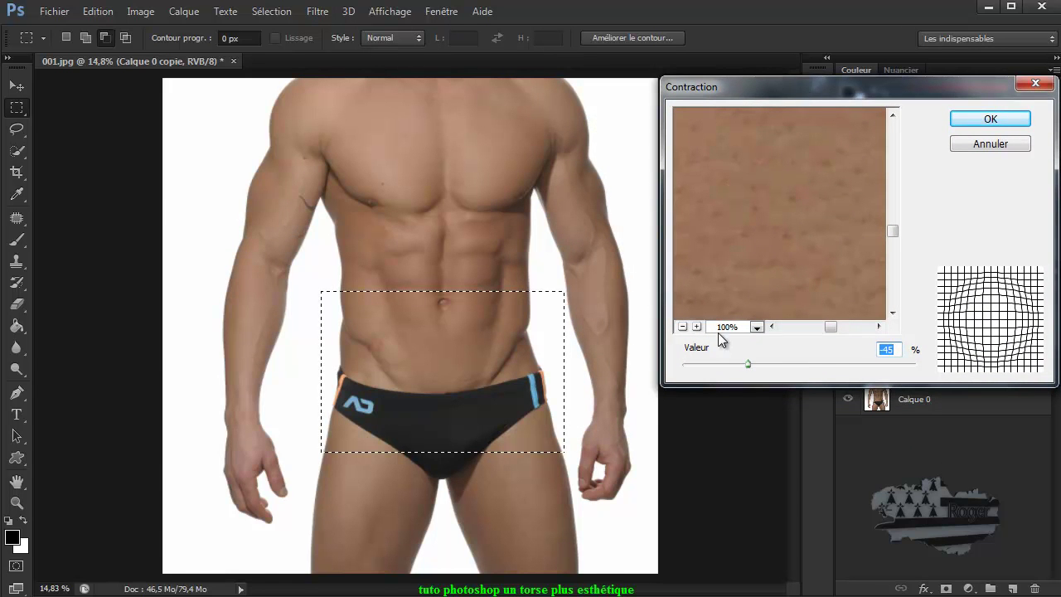
left_click(681, 326)
left_click(681, 326)
left_click(681, 326)
left_click(681, 326)
left_click(681, 326)
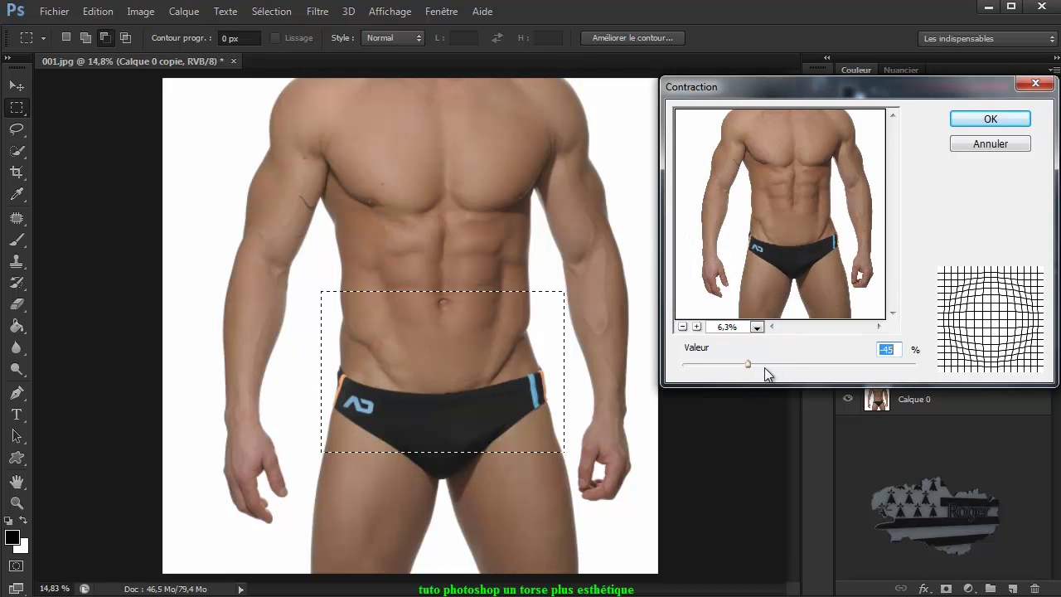
left_click_drag(752, 364, 795, 370)
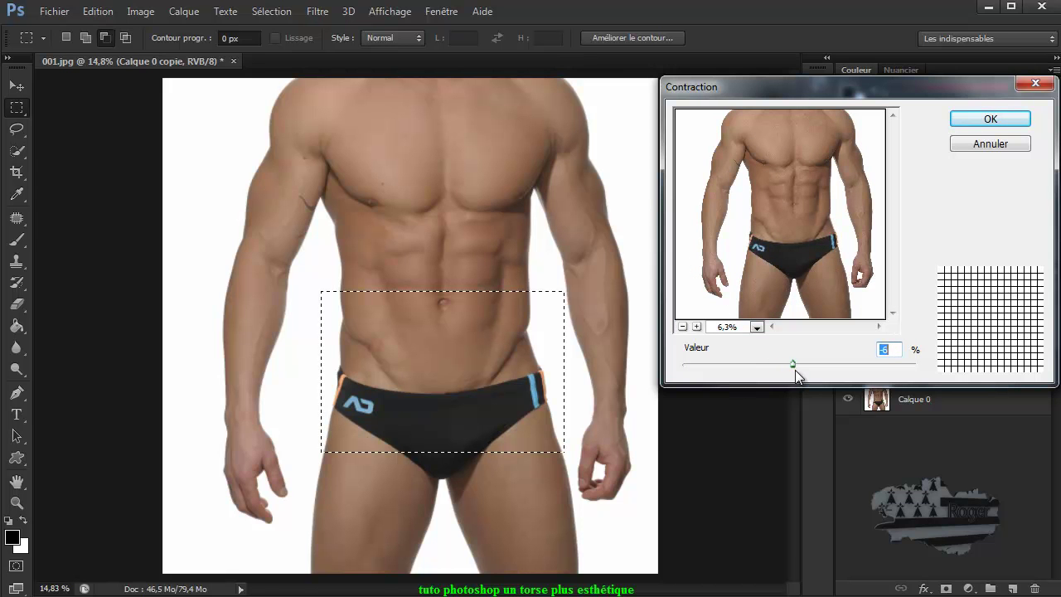
type("0")
left_click(696, 326)
left_click_drag(826, 327, 831, 327)
left_click_drag(894, 223, 893, 233)
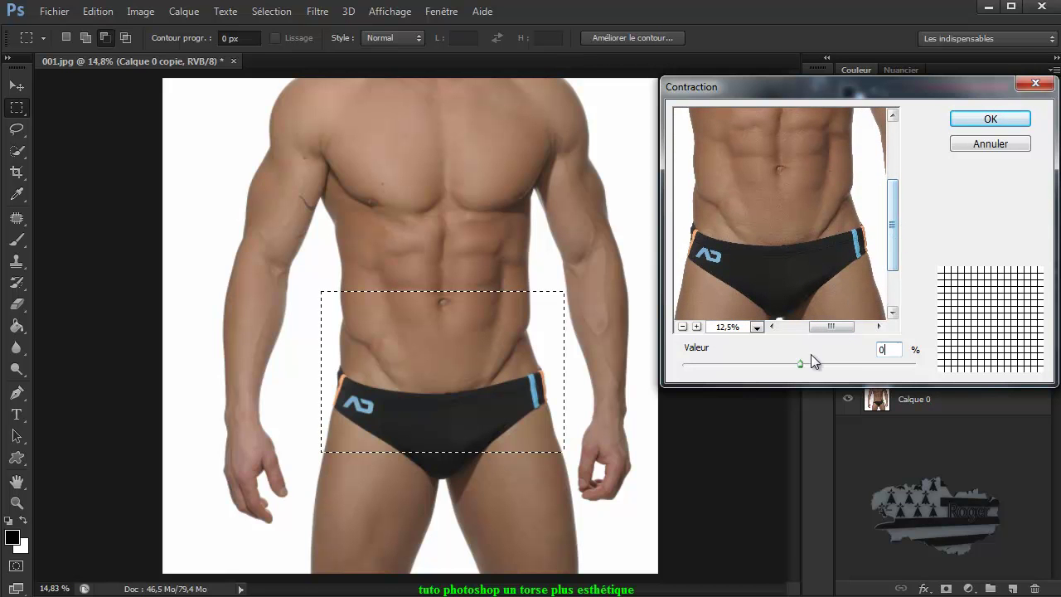
Step: Apply the Contraction filter at 20 % to the waist area, comparing the result with the original before and after applying
left_click_drag(801, 363, 822, 365)
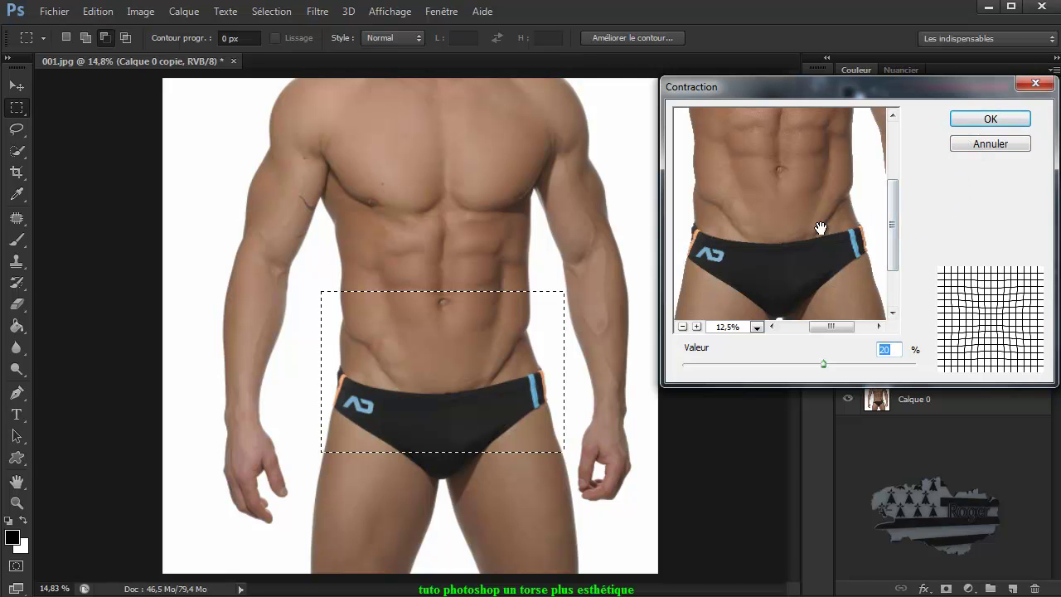
left_click(790, 238)
left_click(789, 238)
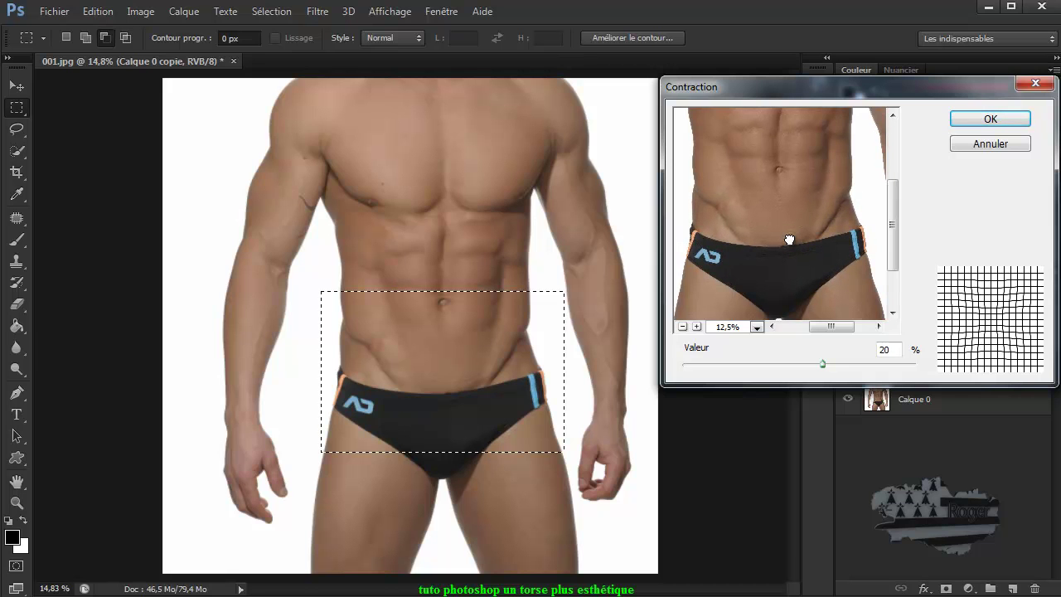
left_click_drag(789, 240, 789, 238)
left_click(789, 239)
left_click(789, 239)
left_click(789, 239)
left_click(789, 238)
left_click(759, 246)
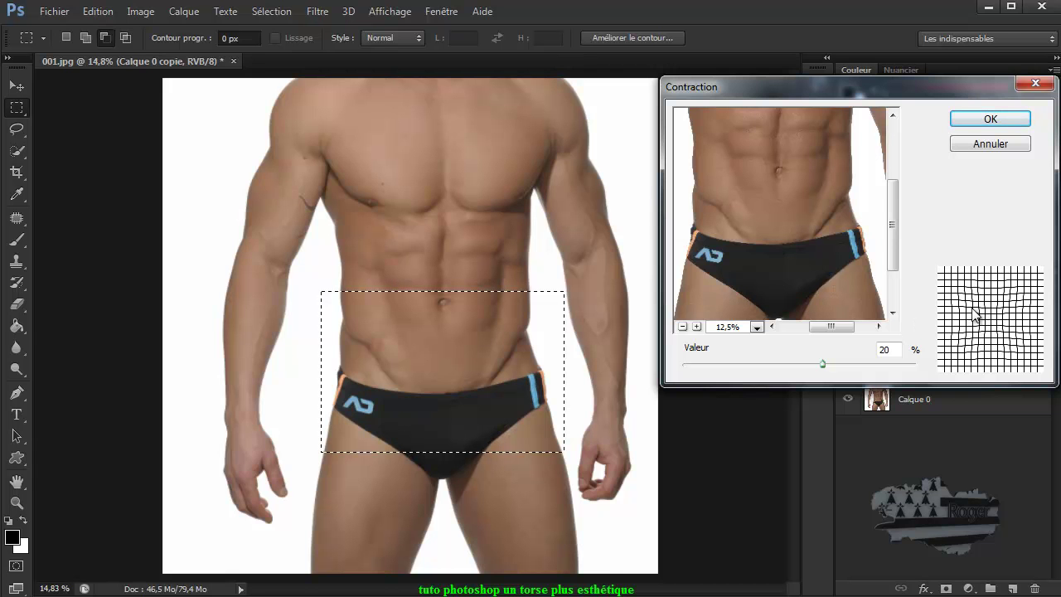
left_click(991, 121)
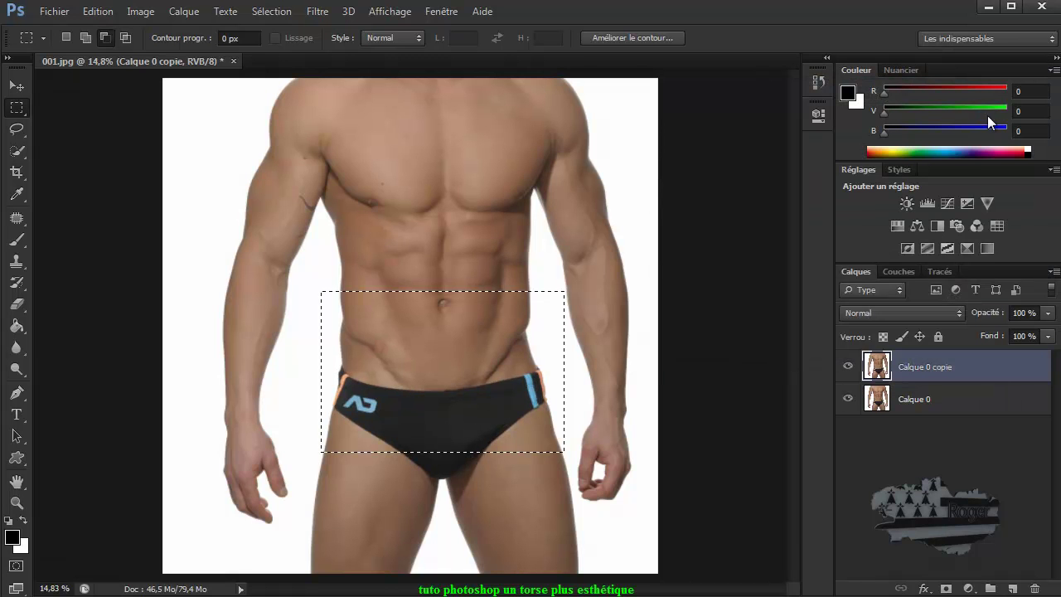
left_click(846, 366)
left_click(846, 367)
left_click(847, 367)
left_click(846, 367)
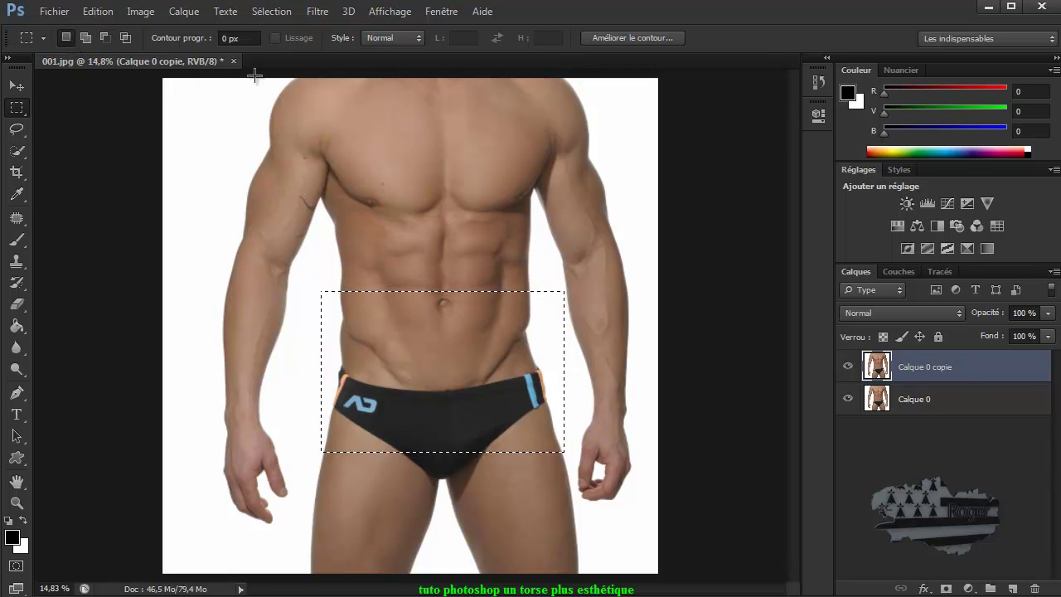
Step: Select a rectangle around the chest and upper arms, try repeating the last Contraction filter on it, and undo that filter
left_click_drag(233, 77, 633, 292)
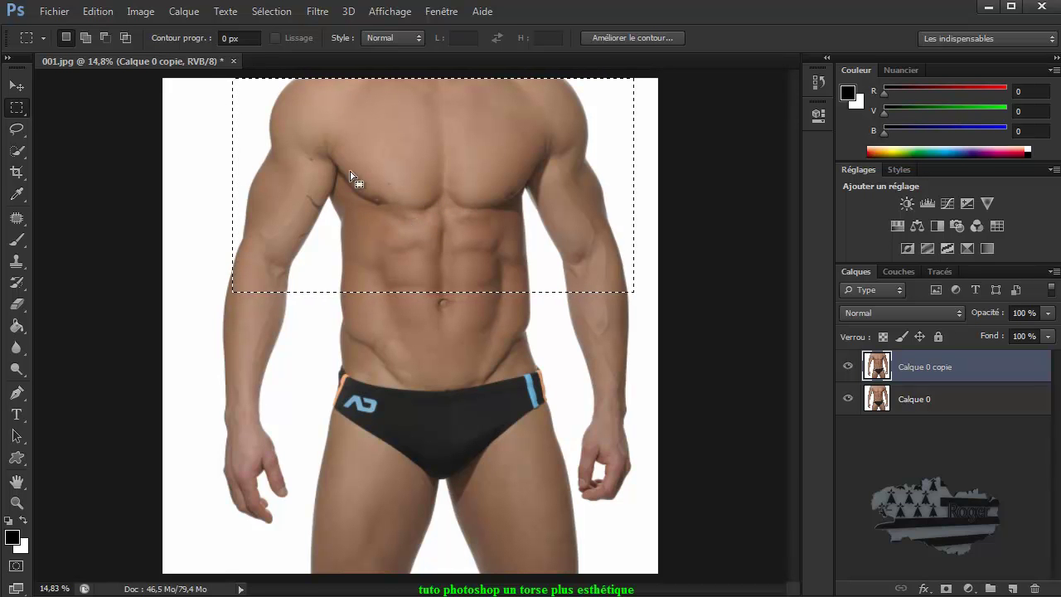
left_click(315, 15)
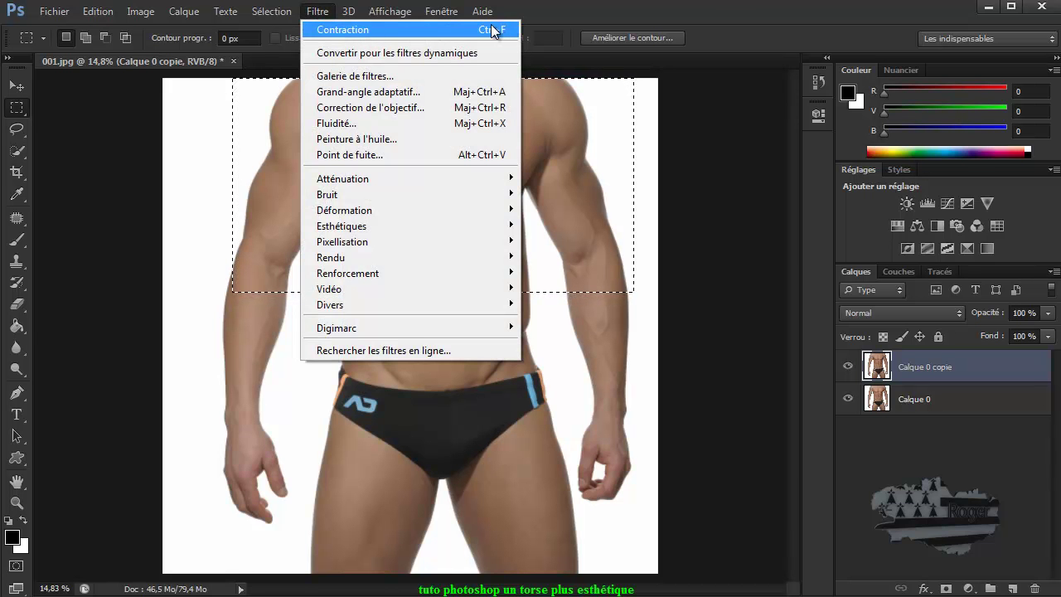
left_click(553, 8)
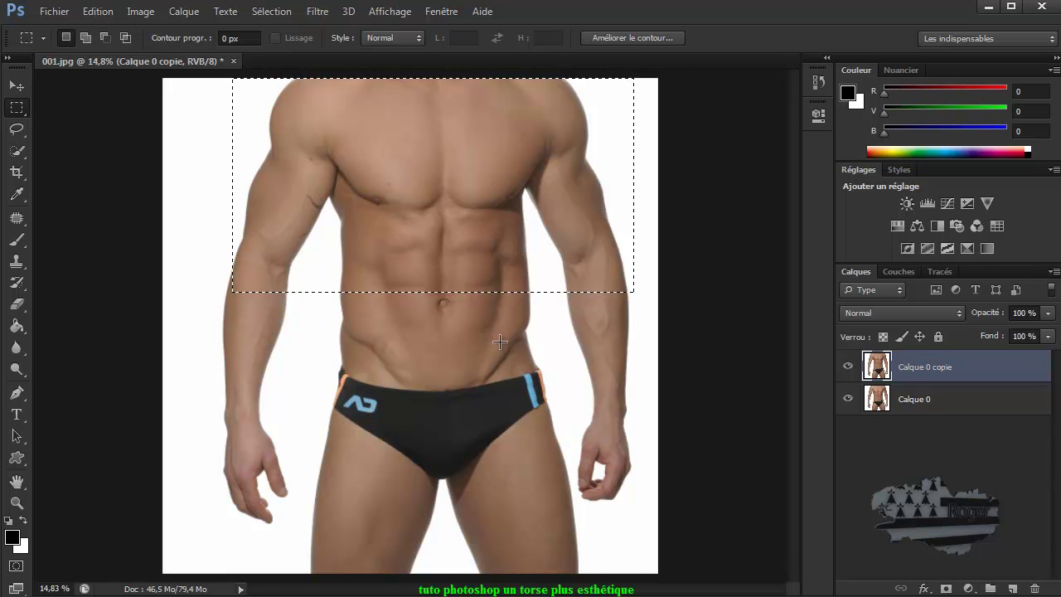
left_click(97, 12)
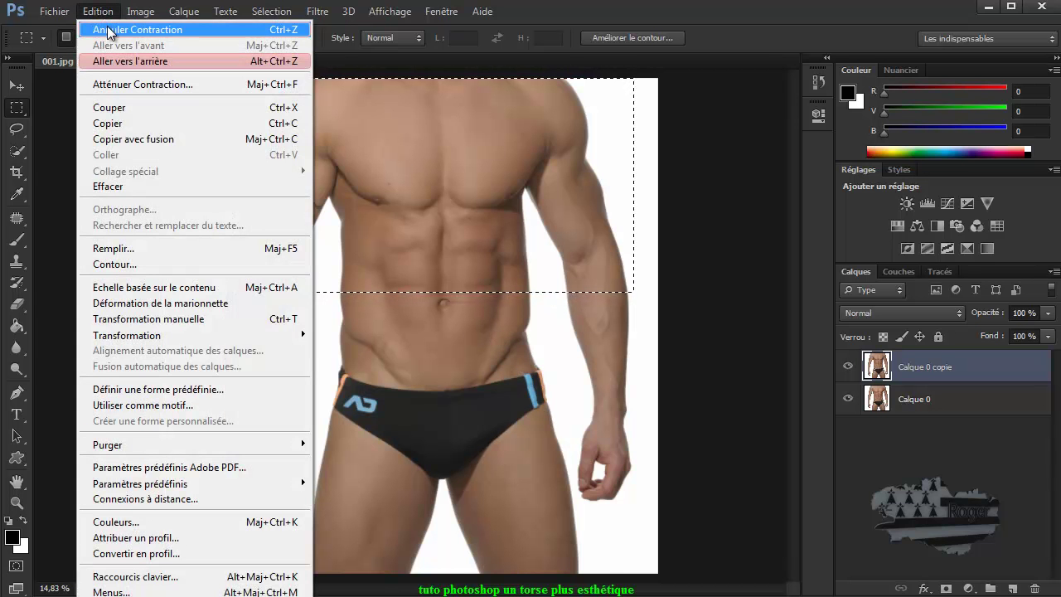
left_click(110, 31)
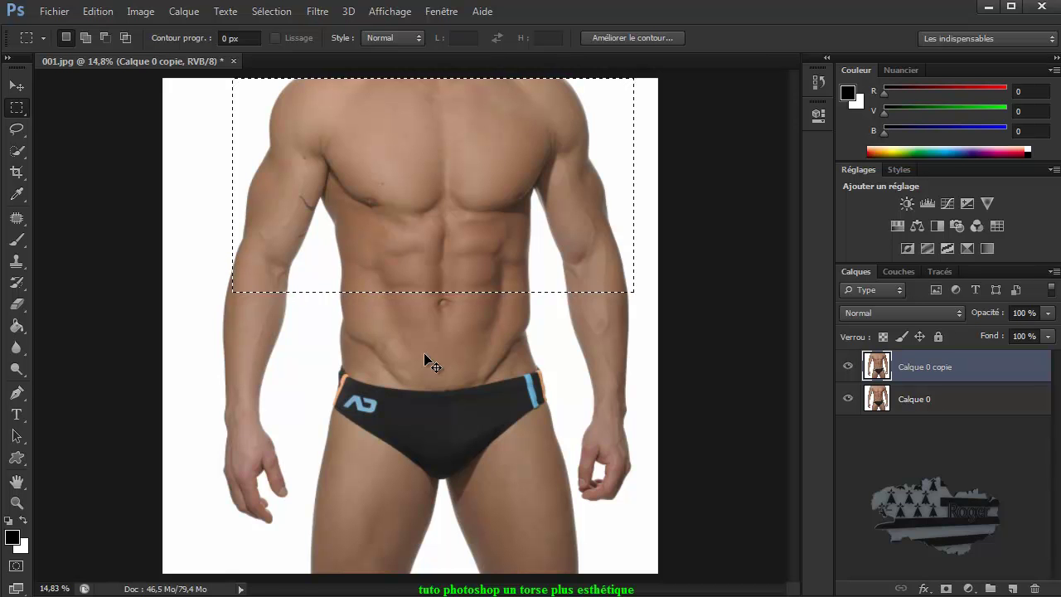
key("ctrl+alt+f")
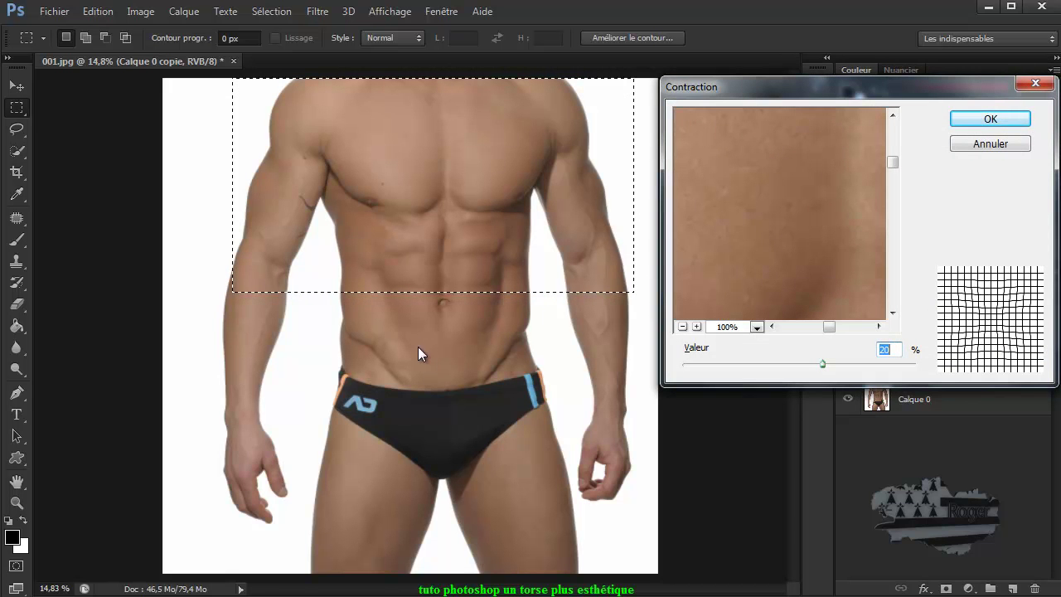
left_click(313, 10)
left_click(999, 145)
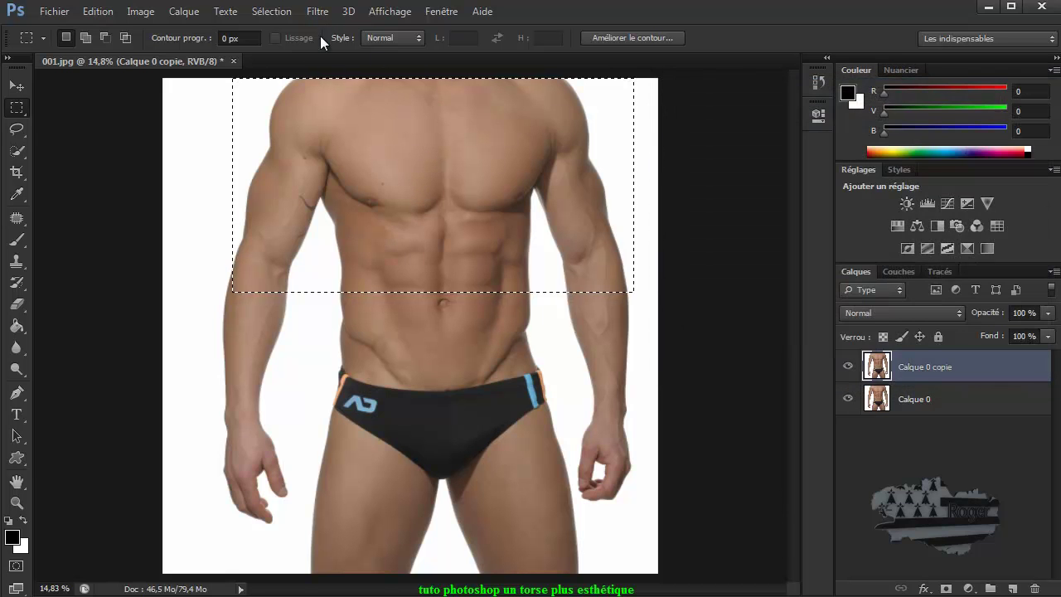
Step: Open the Contraction distortion filter for the selected chest area, reset its value to 0 %, and fit the whole figure in its preview
left_click(325, 14)
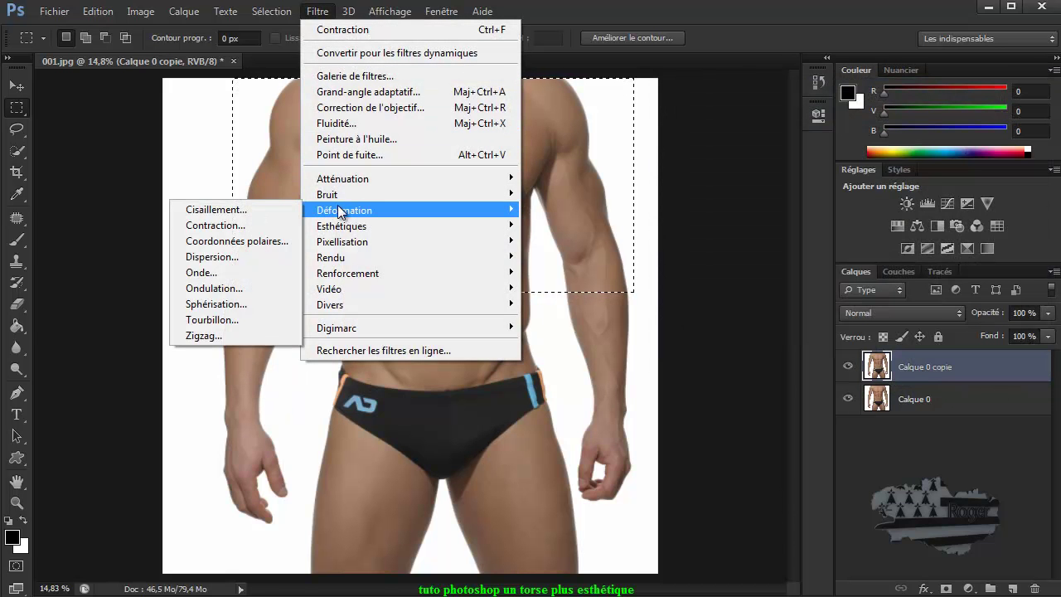
mouse_move(340, 194)
mouse_move(309, 209)
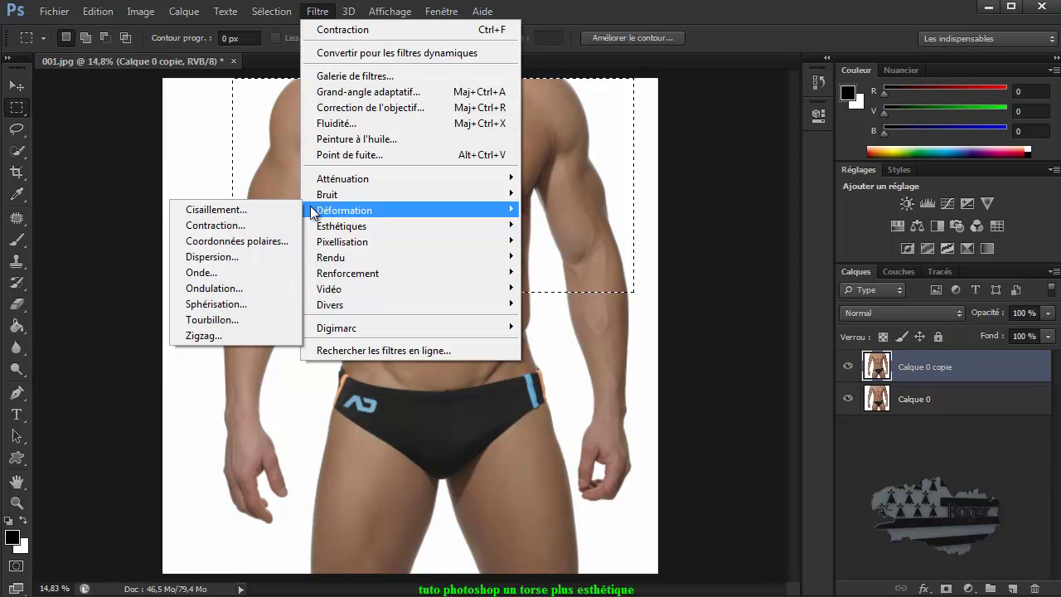
left_click(243, 226)
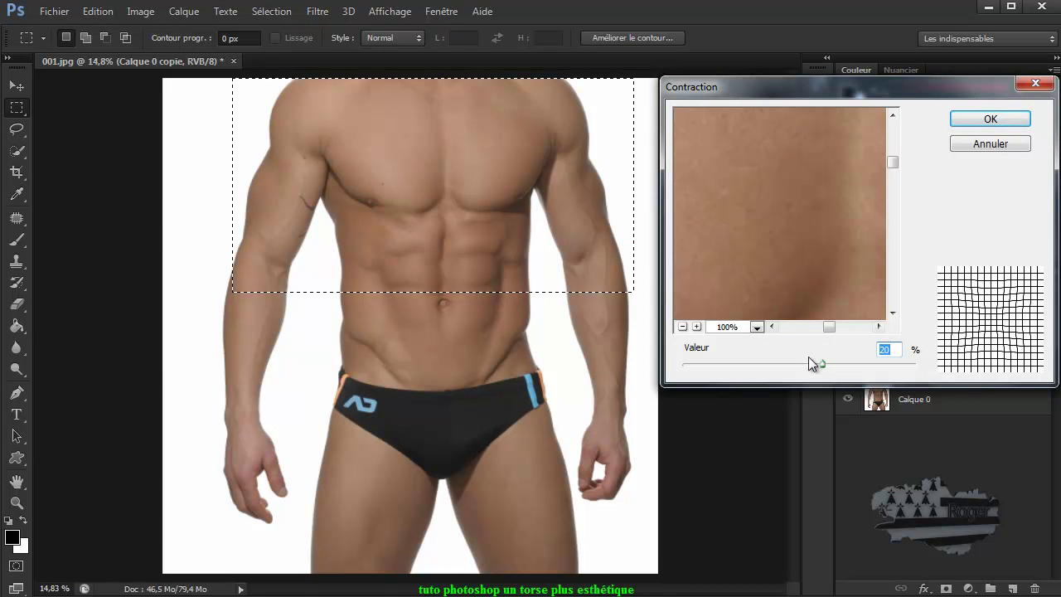
type("0")
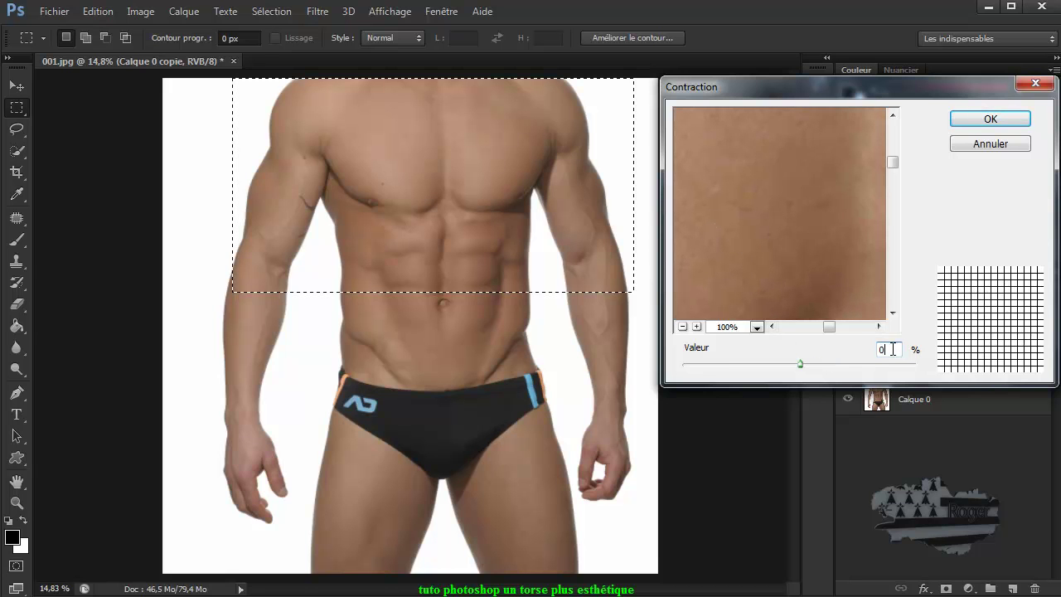
left_click(683, 325)
left_click(683, 326)
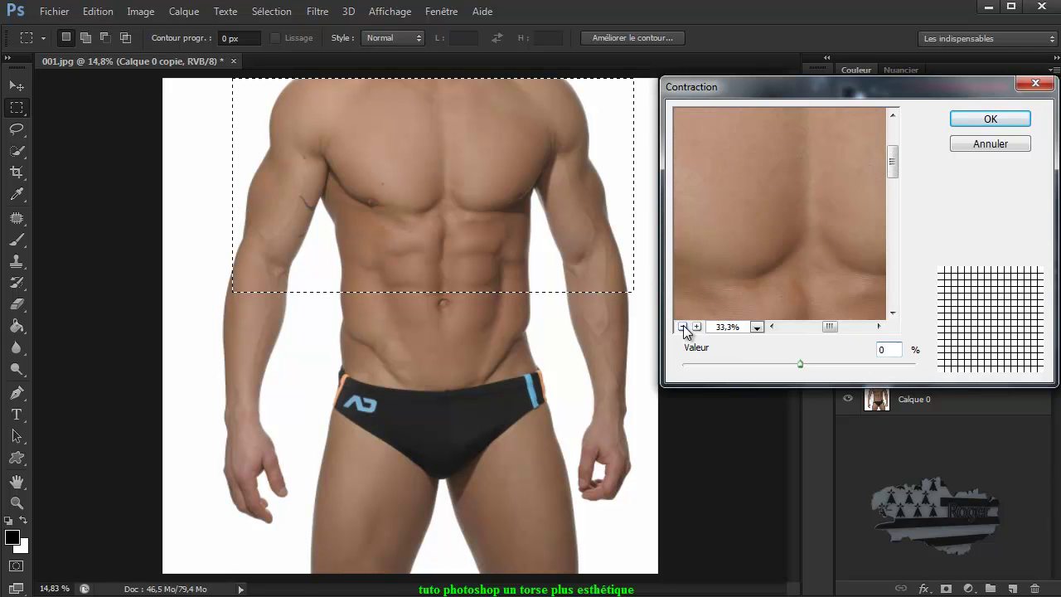
left_click(683, 326)
left_click(683, 326)
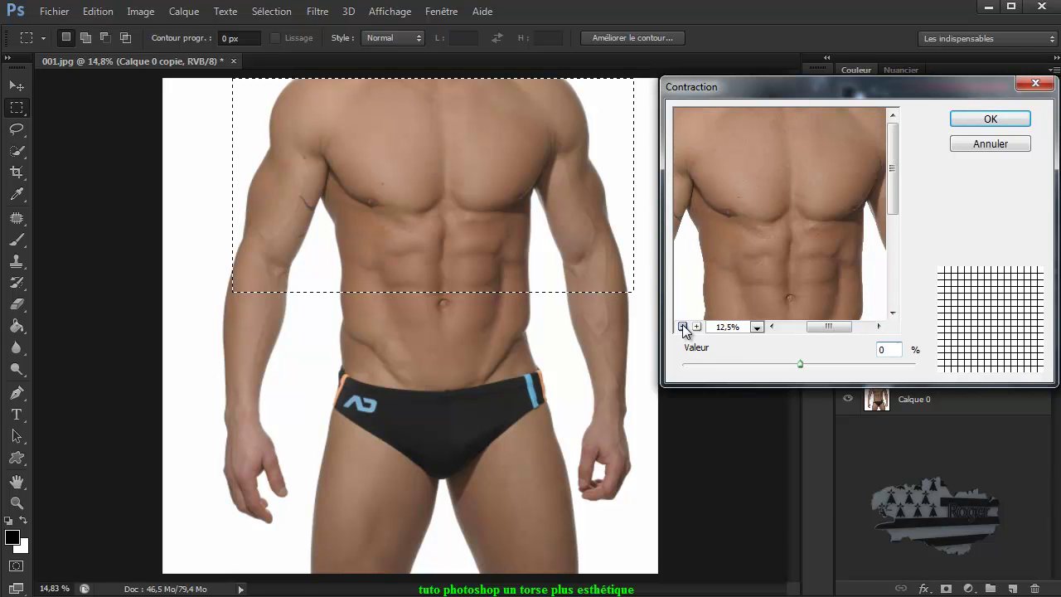
left_click(682, 325)
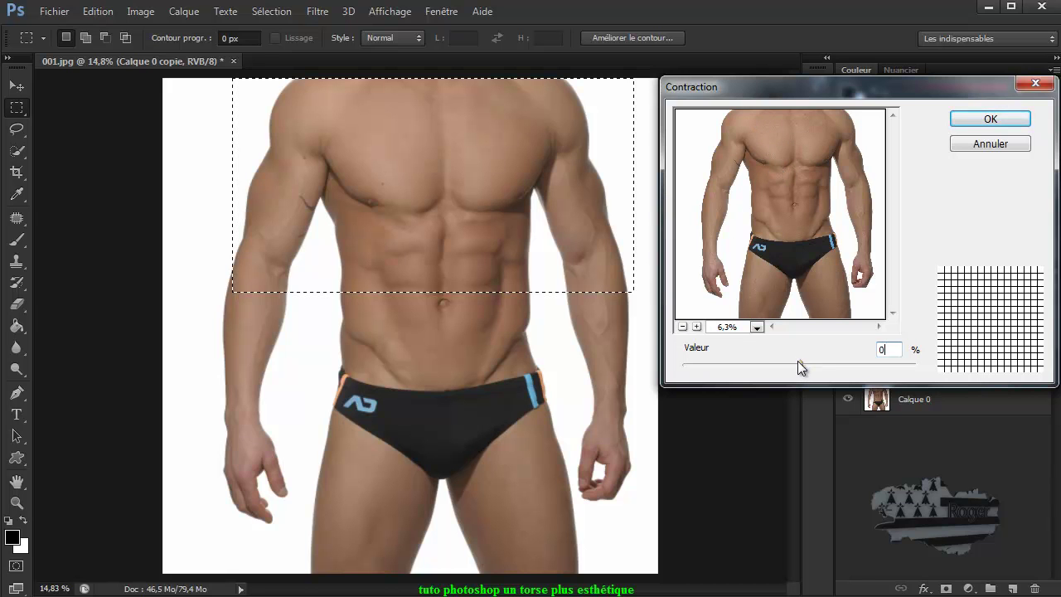
Step: Apply the Contraction filter at -20 % to the selected chest and upper arms, comparing the preview with the original first
left_click_drag(798, 365, 768, 362)
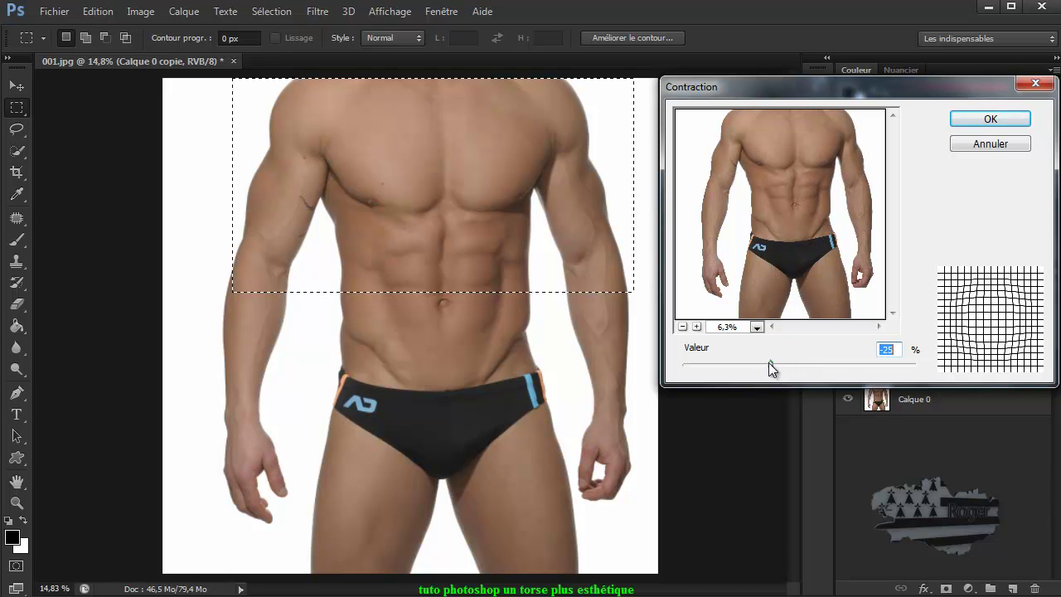
left_click_drag(768, 362, 773, 362)
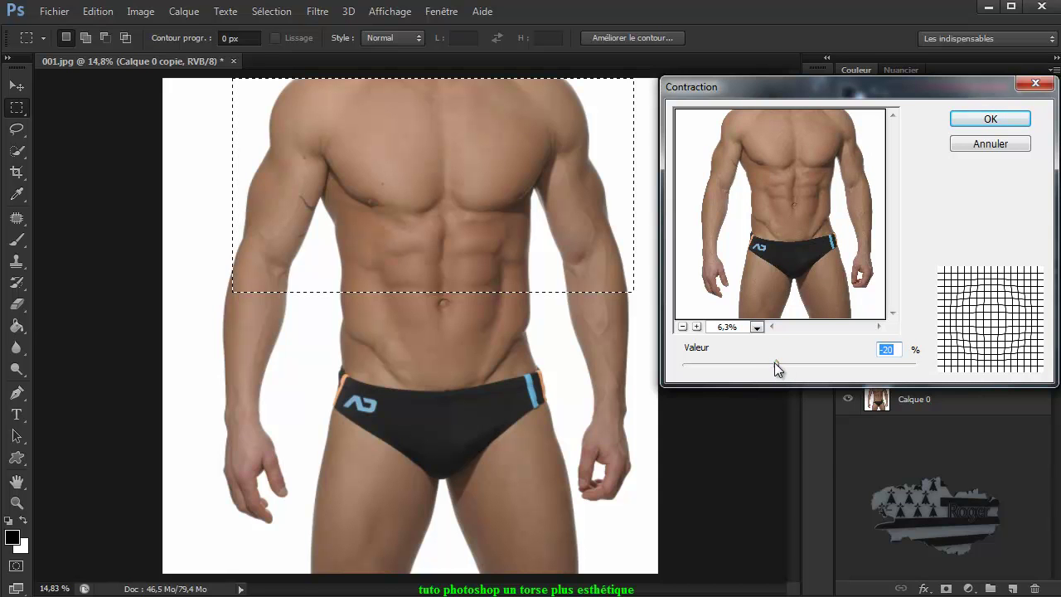
left_click(797, 197)
left_click(796, 195)
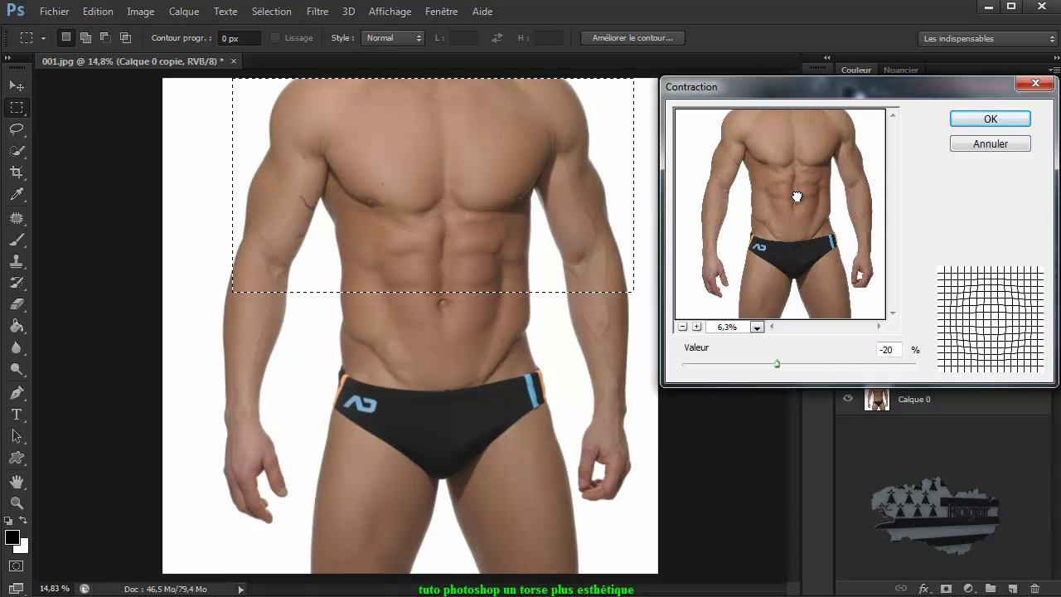
left_click(796, 196)
left_click(796, 196)
left_click(796, 195)
left_click(796, 196)
left_click(796, 196)
left_click(796, 195)
left_click(796, 196)
left_click(795, 196)
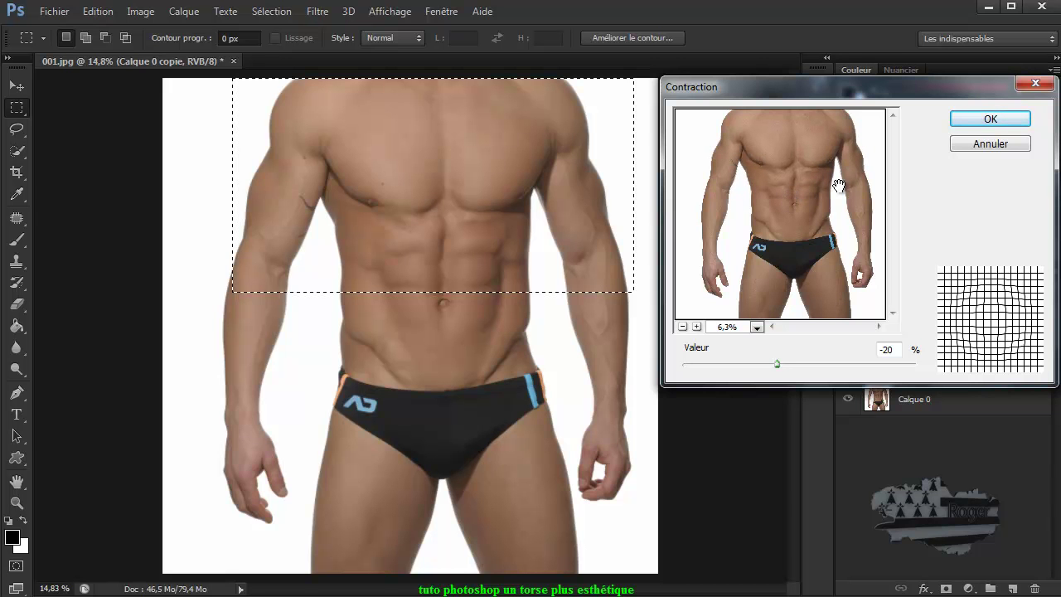
left_click(979, 121)
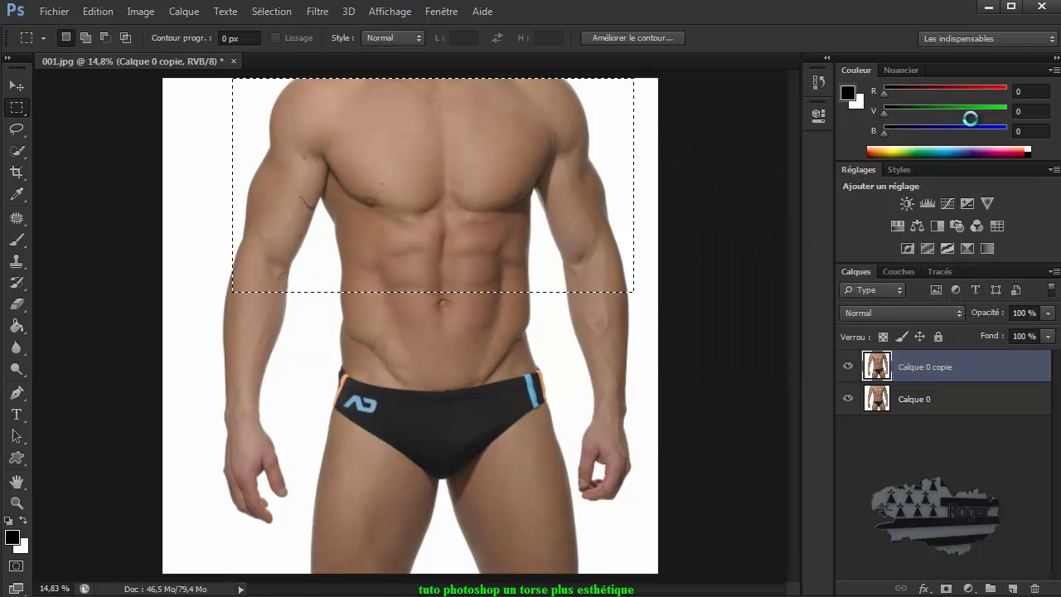
Step: Compare the reshaped chest with the original by toggling the visibility of the Calque 0 copie layer
left_click(848, 367)
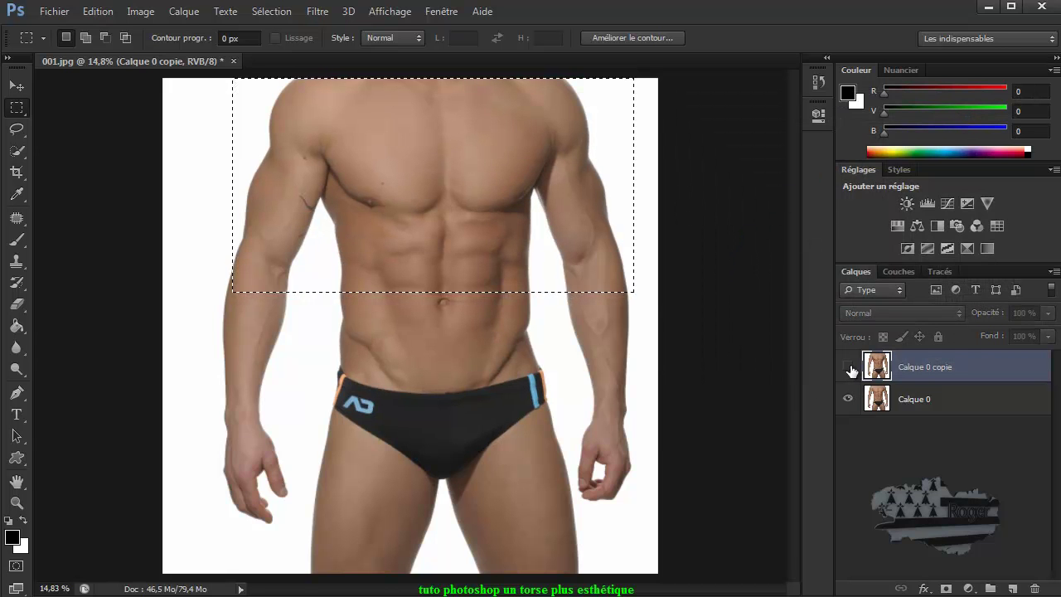
left_click(849, 367)
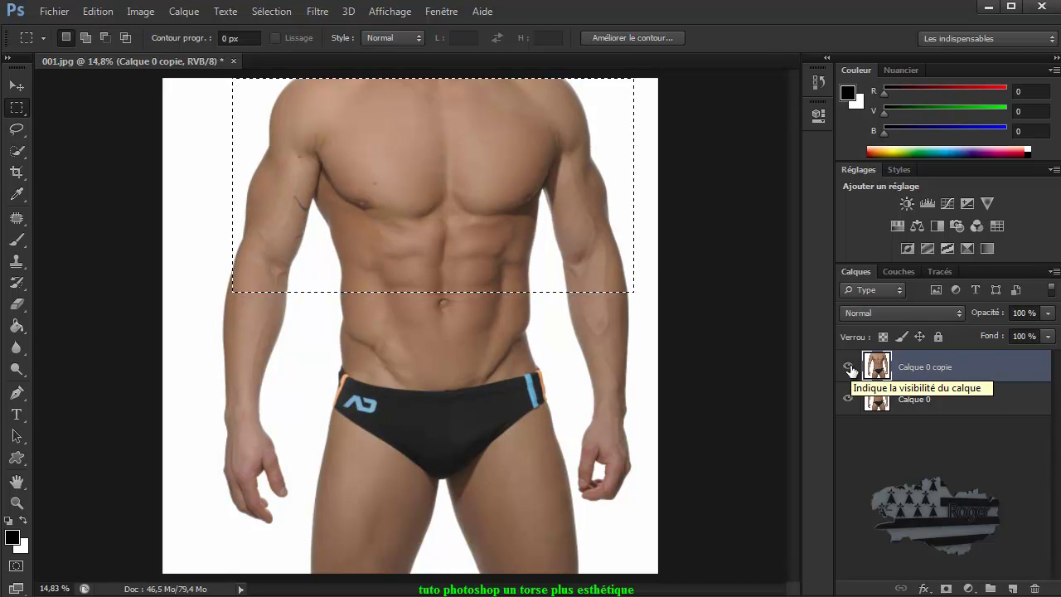
left_click(849, 368)
left_click(849, 368)
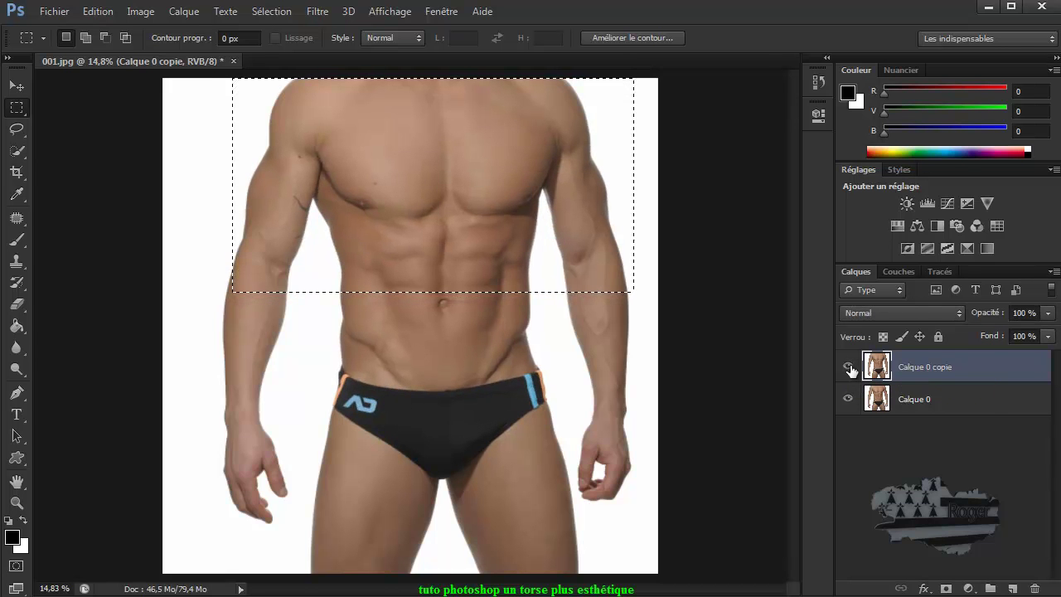
left_click(849, 367)
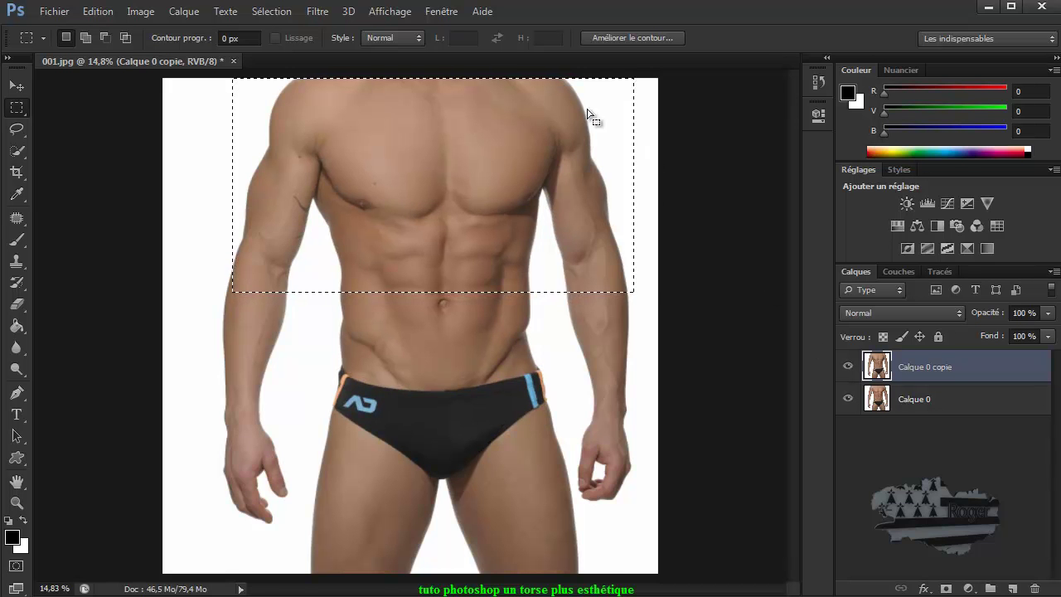
Step: Deselect the chest area and open the Fluidité (Liquify) filter on the whole copied layer
left_click(276, 13)
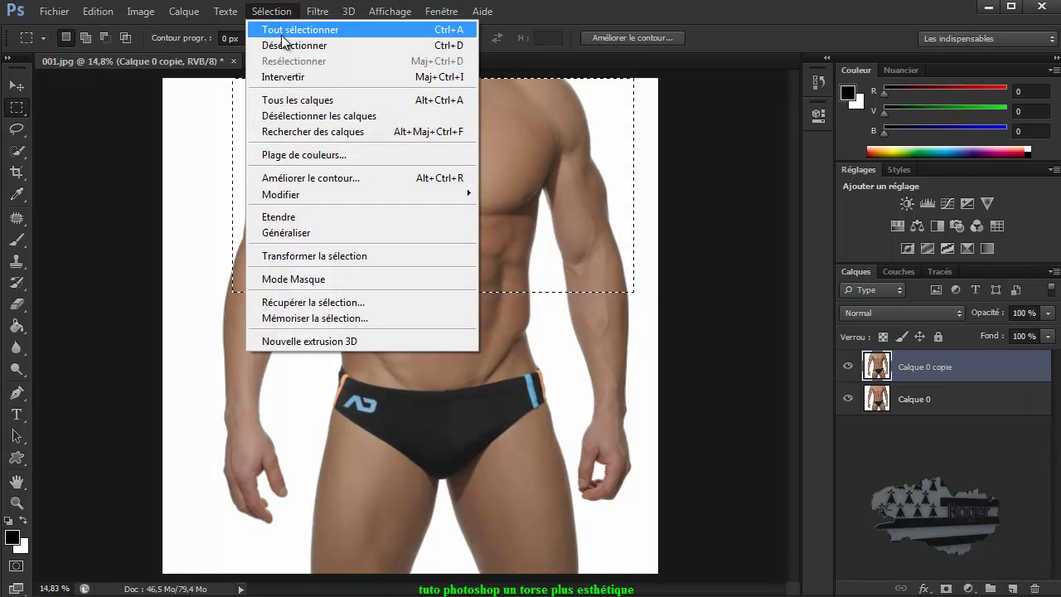
left_click(292, 47)
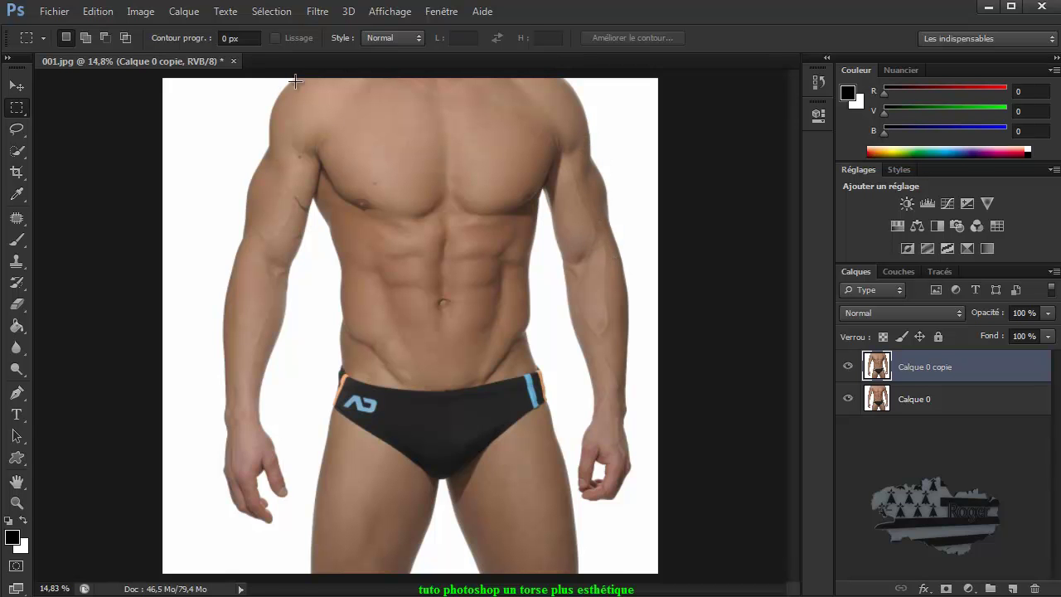
left_click(317, 12)
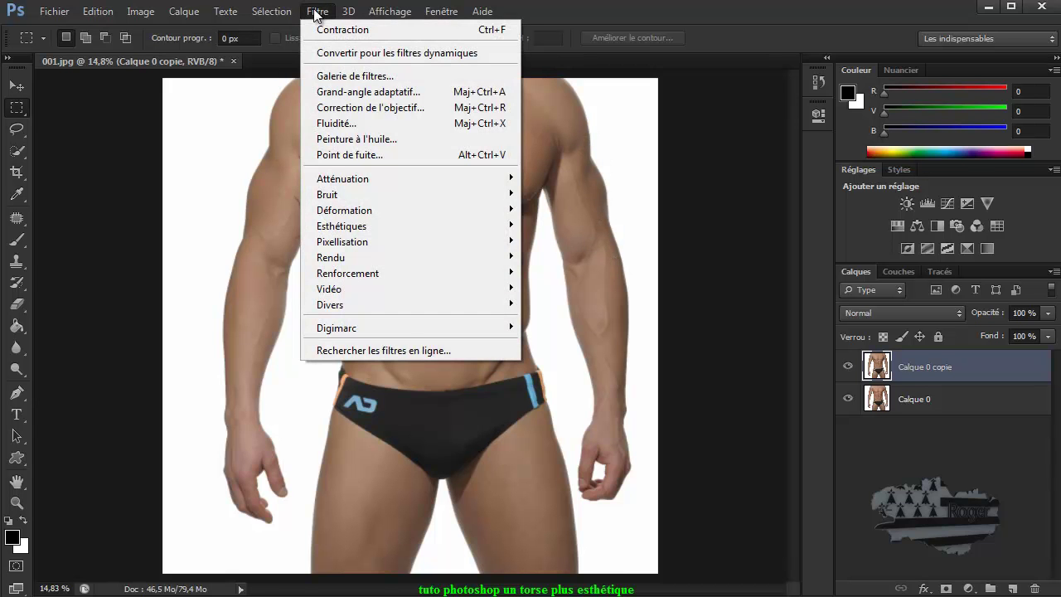
left_click(348, 123)
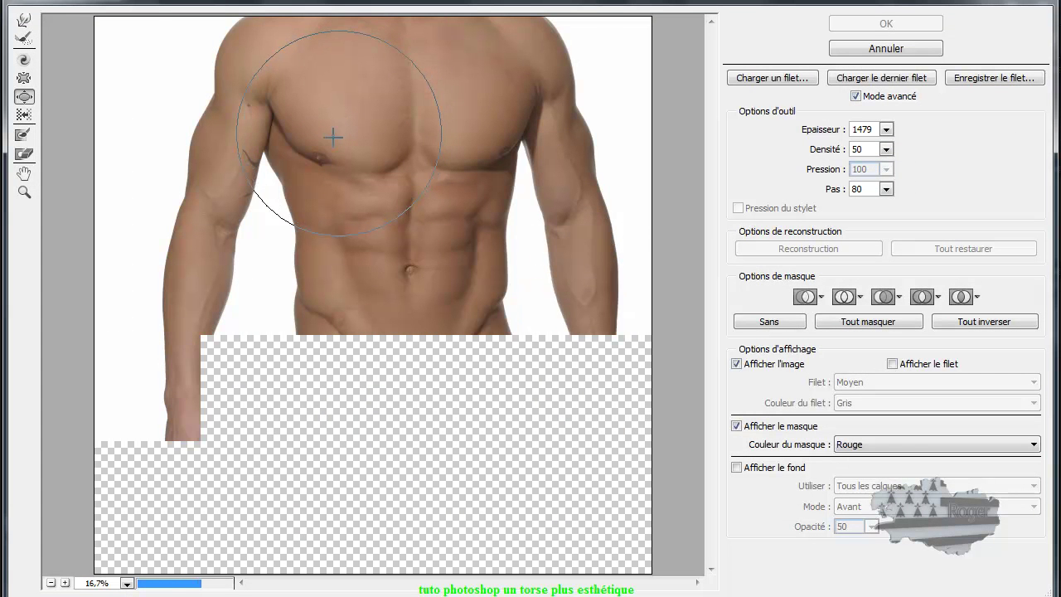
Step: Try the Bloat tool at size 1479 on the arm at the image's right, and restore the whole image
left_click(561, 153)
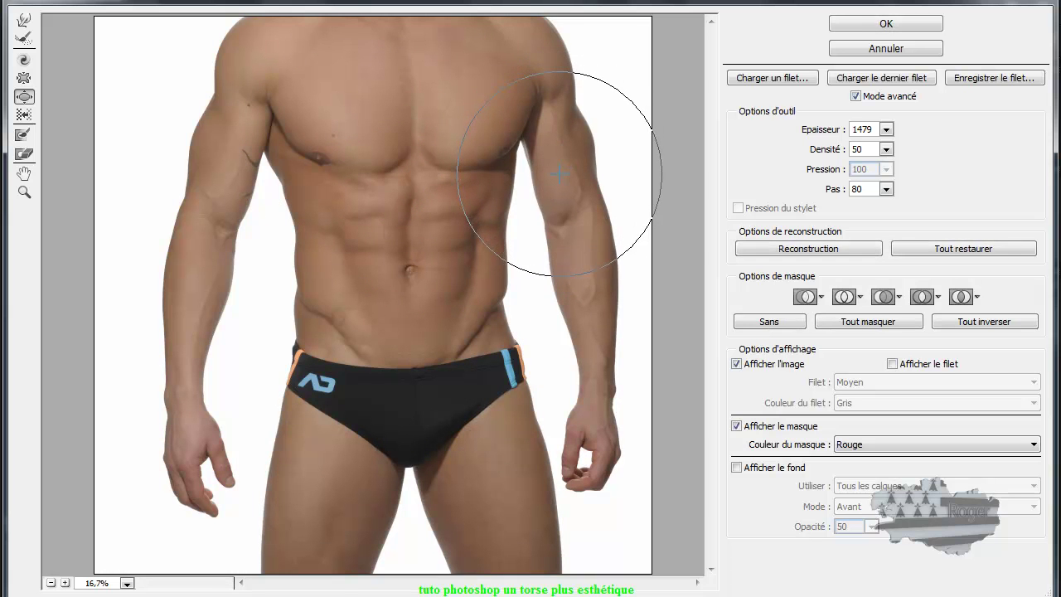
left_click(559, 163)
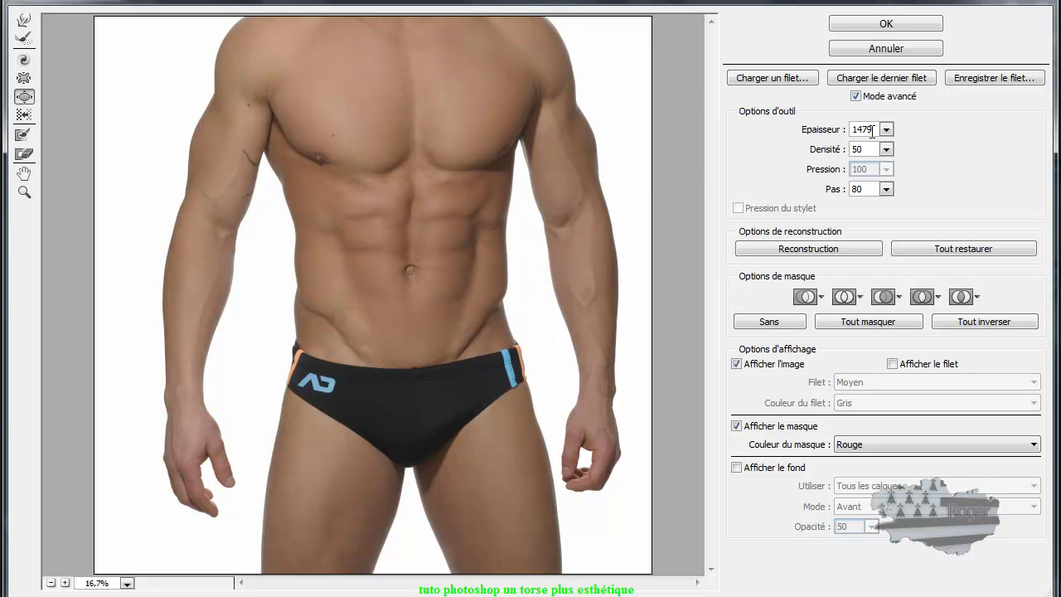
left_click(943, 248)
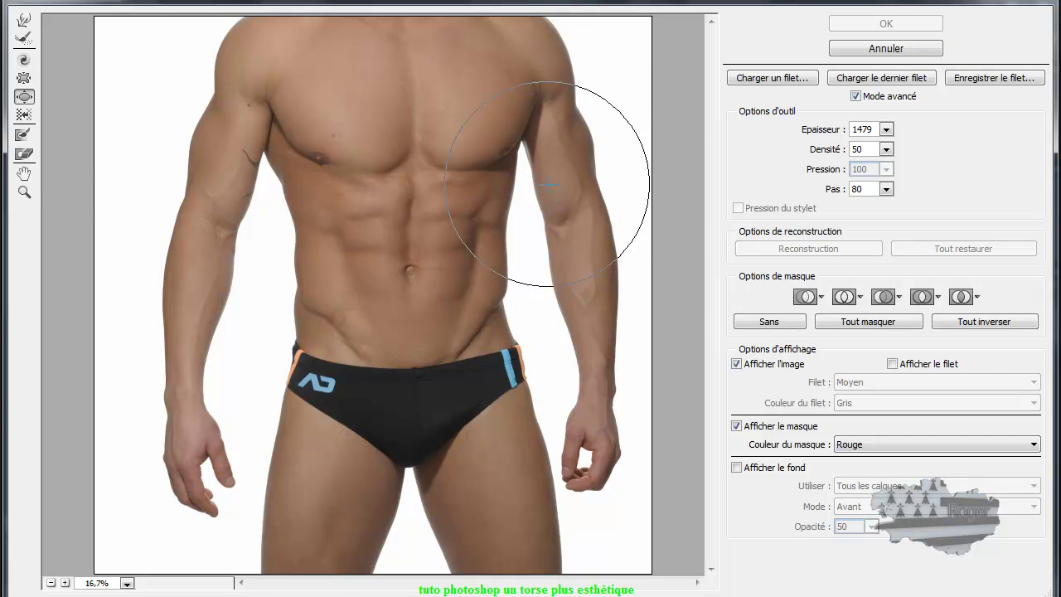
Step: Protect both flanks of the torso from chest to waist by painting them with the Freeze Mask tool at brush size 603
left_click(24, 136)
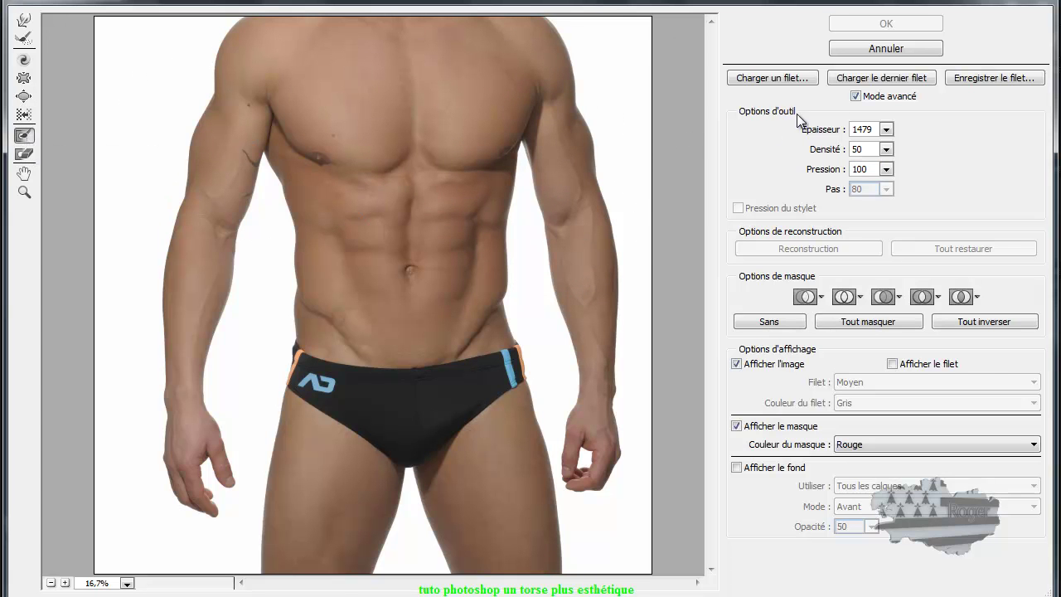
left_click(855, 96)
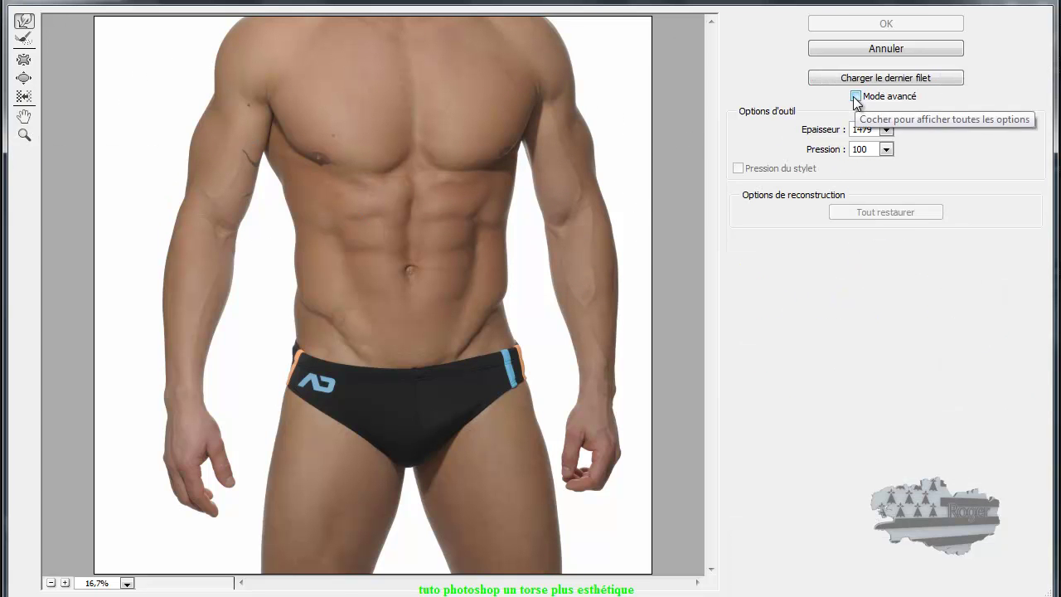
left_click(855, 96)
left_click(24, 137)
key("bracketleft")
key("bracketleft")
key("bracketleft")
key("bracketleft")
key("bracketleft")
key("bracketleft")
key("bracketleft")
key("bracketleft")
key("bracketleft")
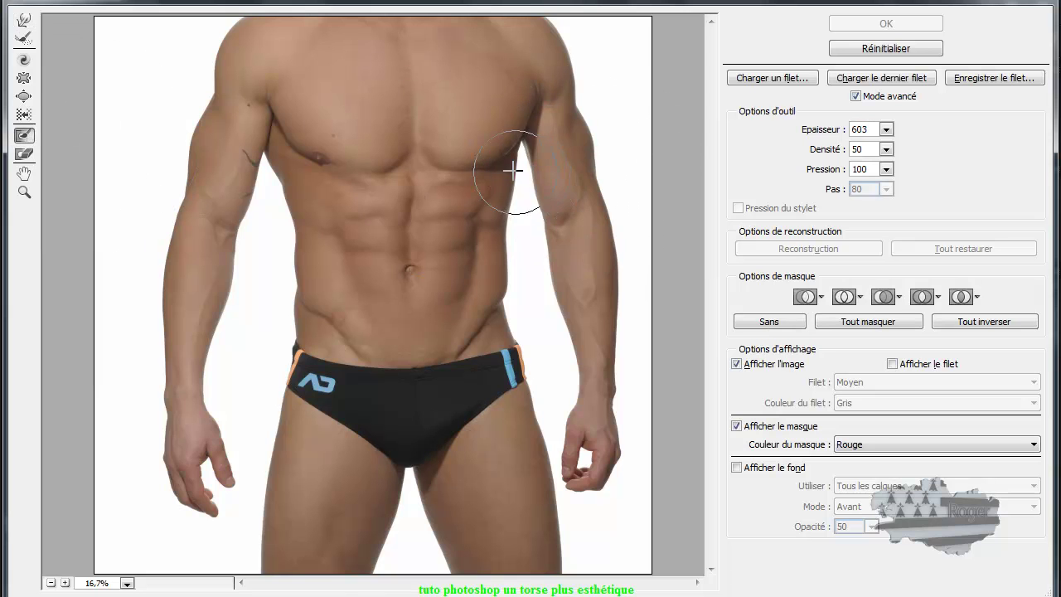
left_click(480, 151)
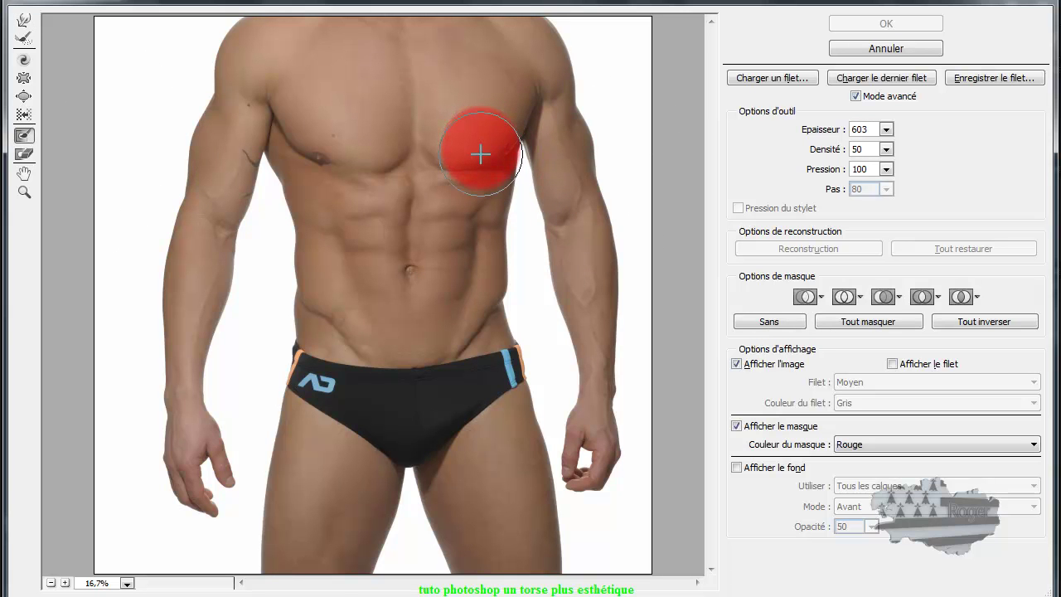
left_click_drag(482, 147, 487, 311)
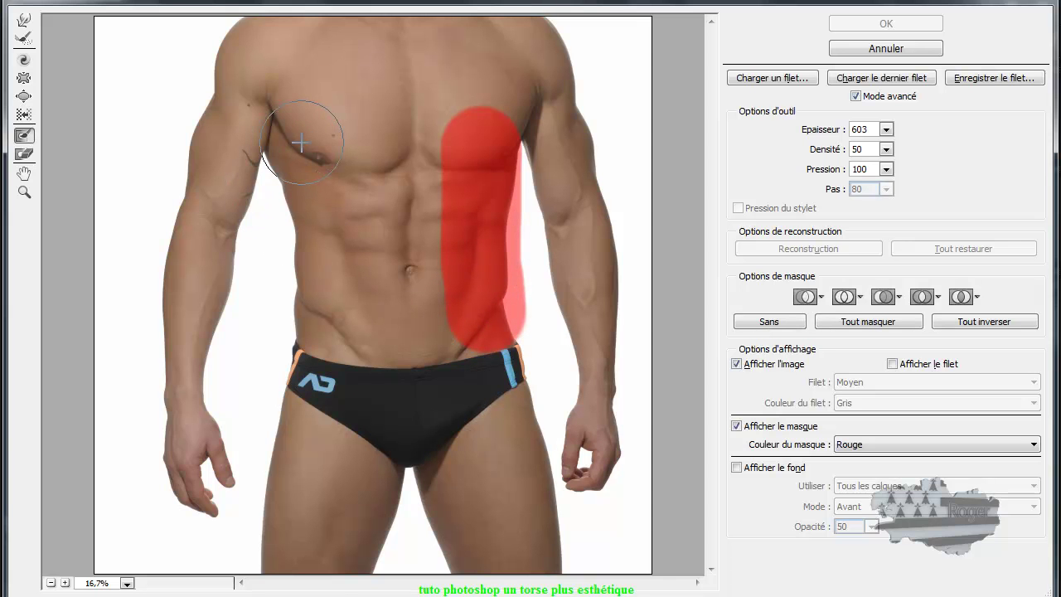
left_click_drag(301, 145, 319, 321)
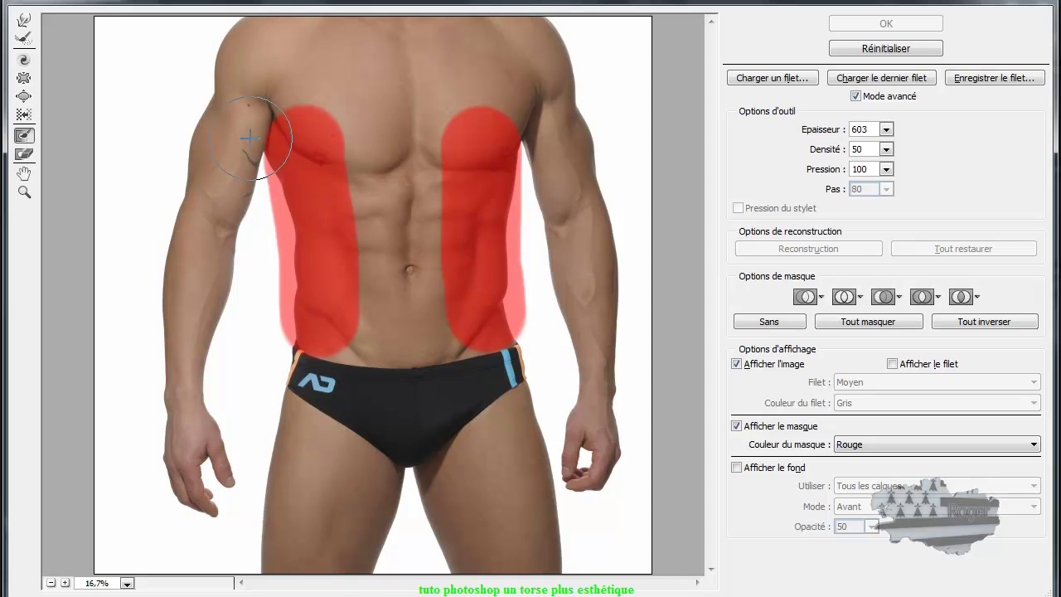
Step: Examine the red freeze mask along both flanks up close, checking its edges against the arms
left_click(24, 191)
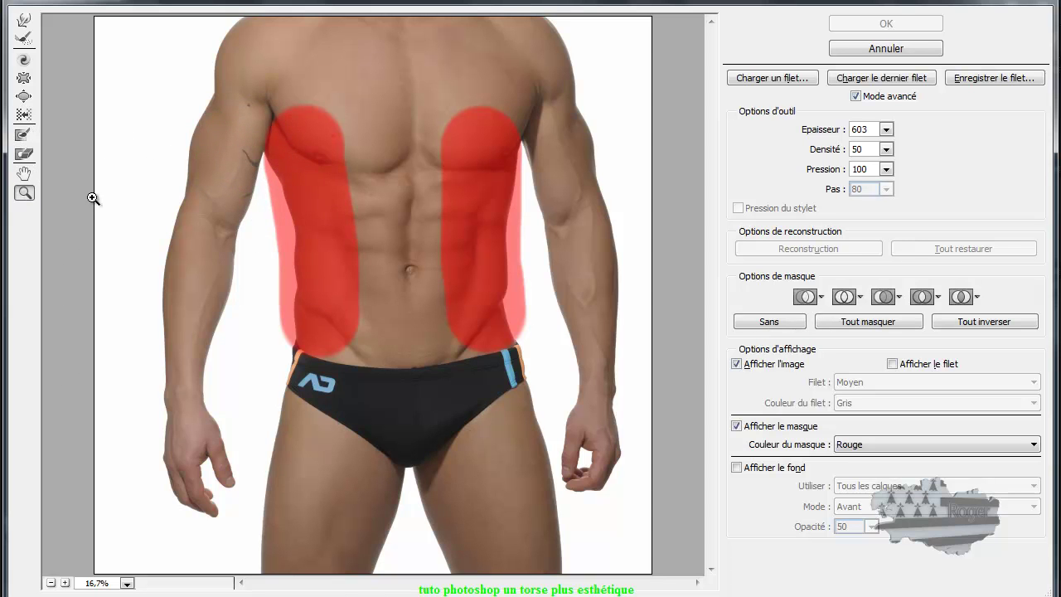
left_click(255, 149)
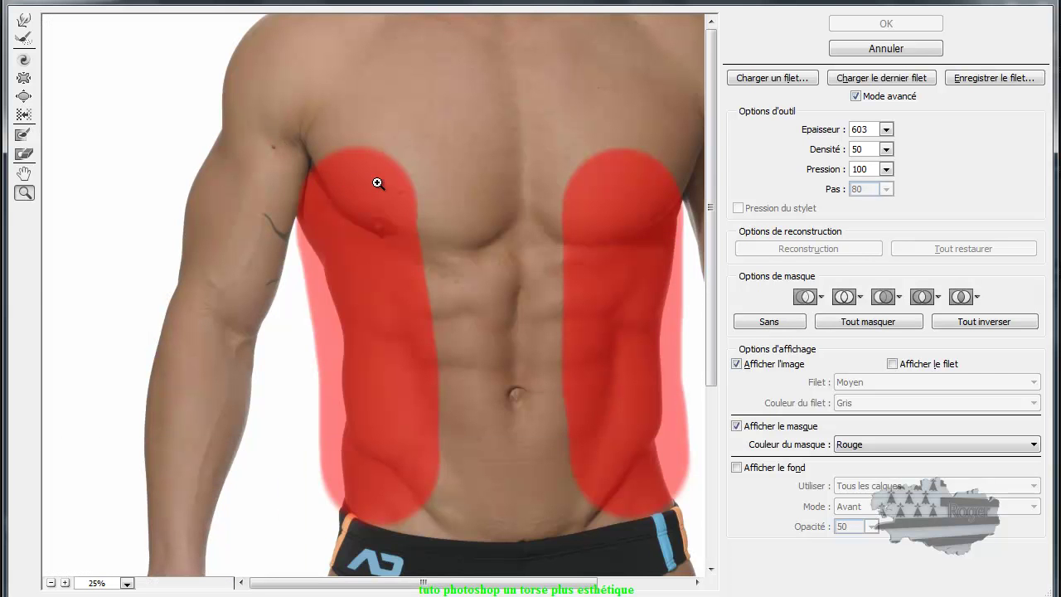
left_click(327, 196)
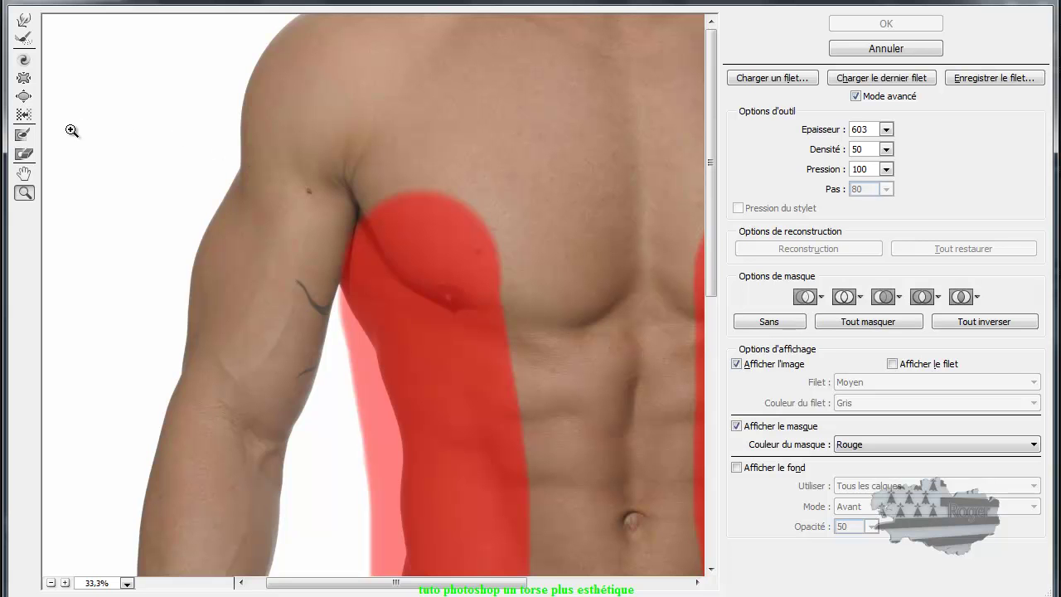
left_click(24, 155)
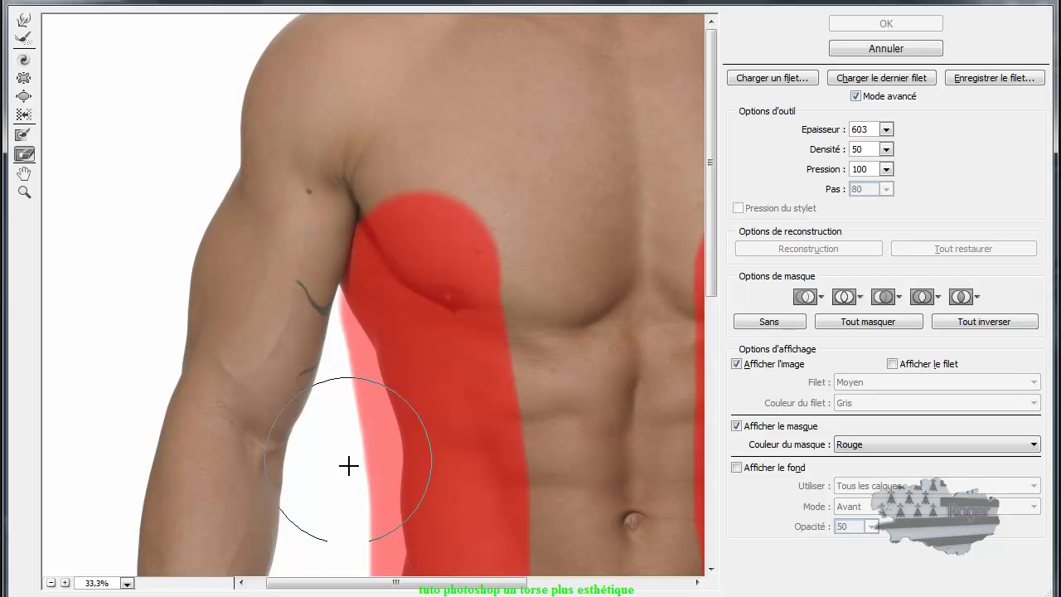
left_click_drag(393, 582, 503, 591)
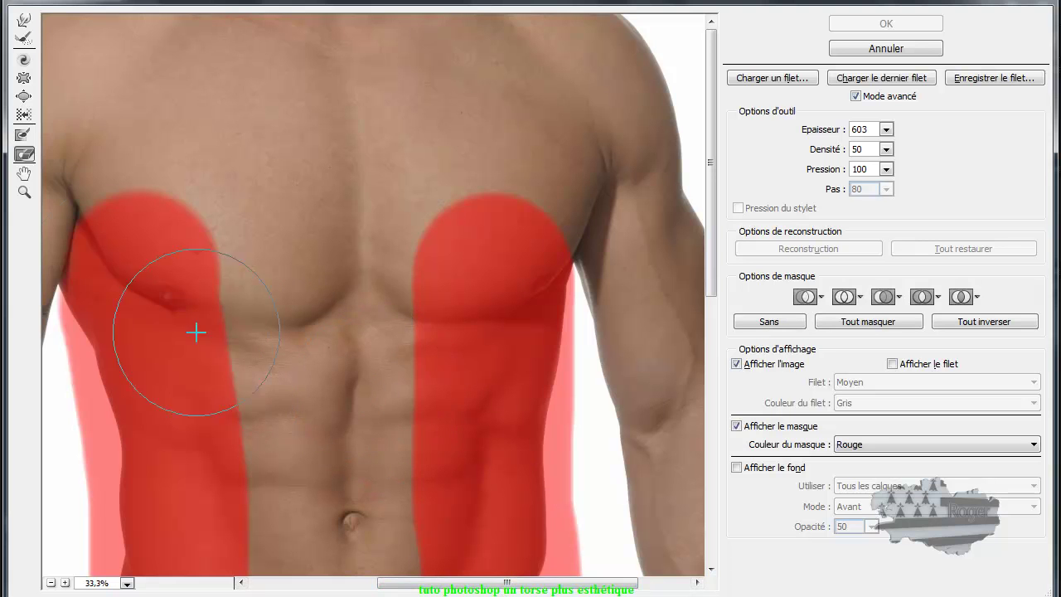
left_click(26, 195)
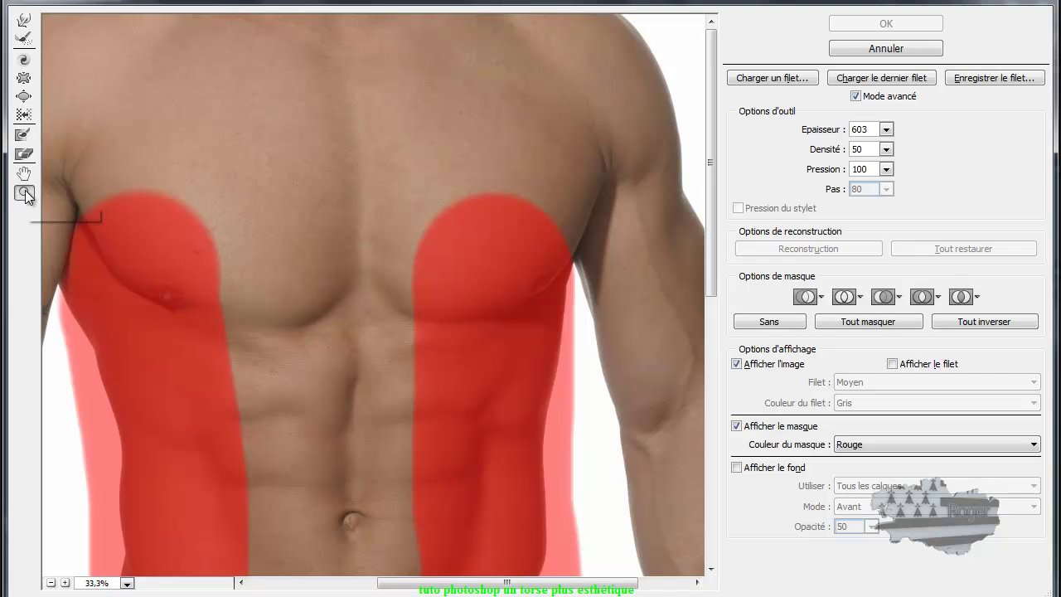
left_click(315, 341, "alt")
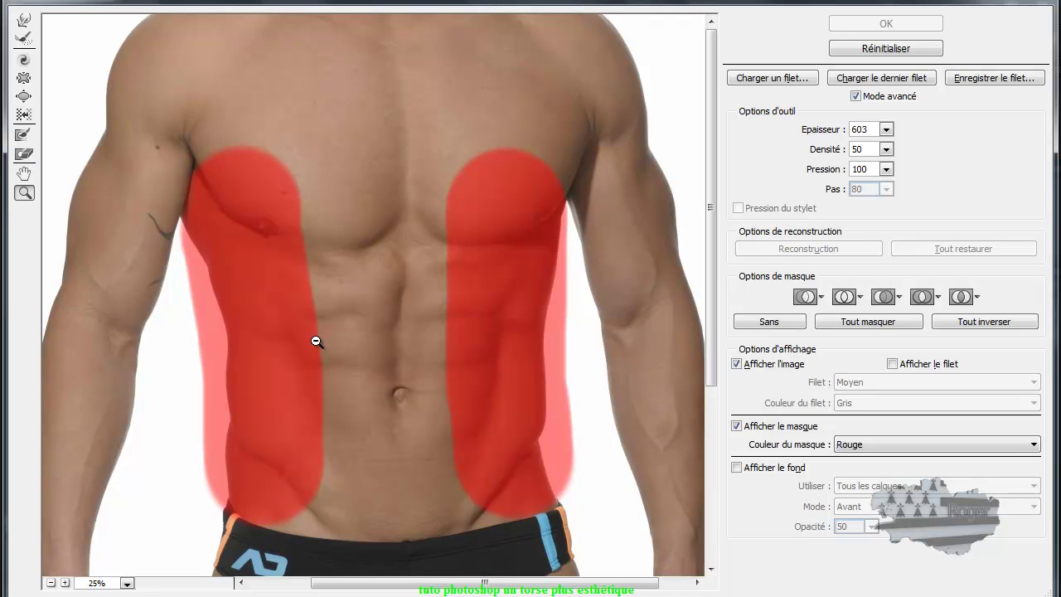
left_click(316, 341, "alt")
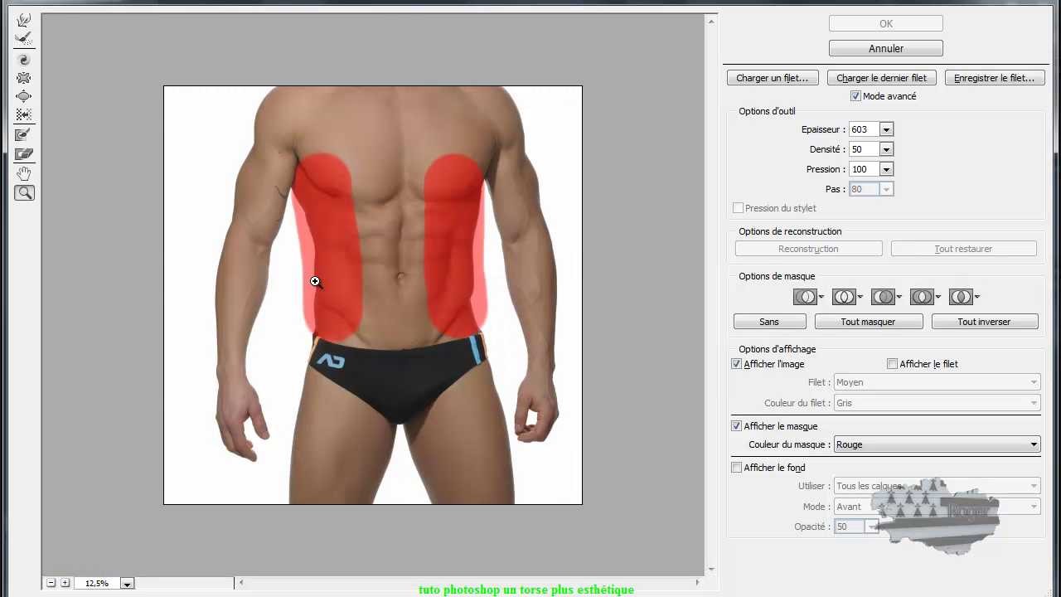
Step: Enlarge the upper arm and shoulder muscles on both sides with the Bloat tool, using a brush size of 843
left_click(24, 97)
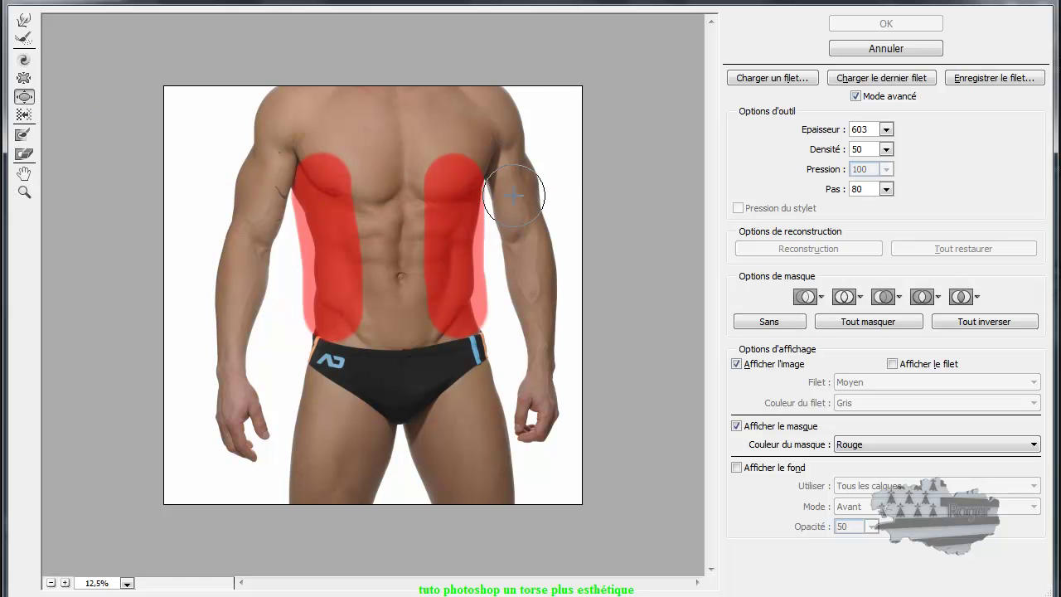
mouse_move(513, 196)
left_mouse_down()
mouse_move(526, 196)
mouse_move(519, 184)
mouse_move(505, 204)
mouse_move(525, 242)
mouse_move(527, 278)
mouse_move(523, 199)
mouse_move(500, 118)
left_mouse_up()
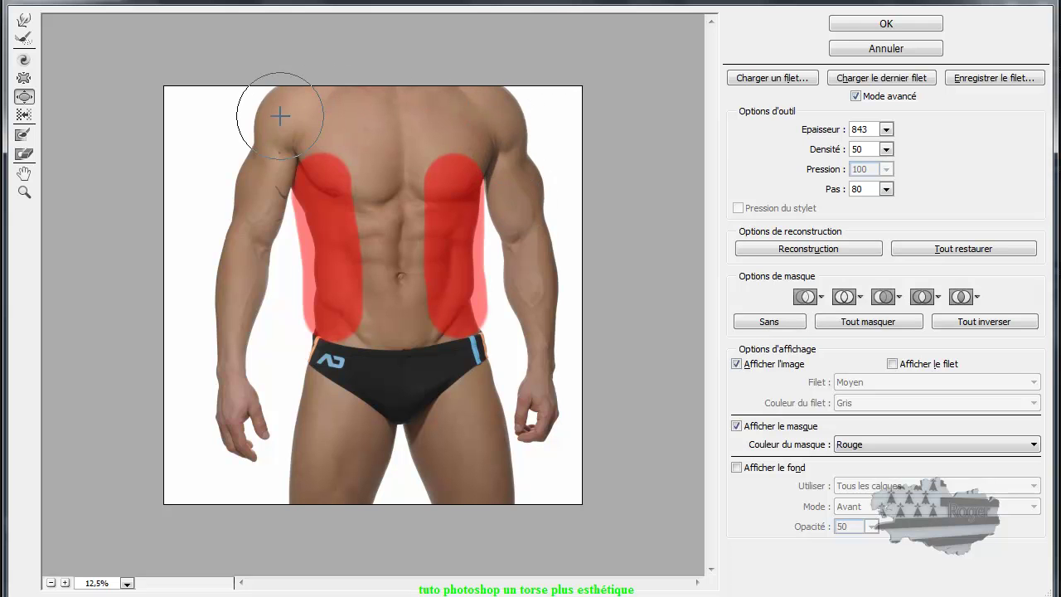
mouse_move(279, 117)
left_mouse_down()
mouse_move(268, 118)
mouse_move(259, 194)
left_mouse_up()
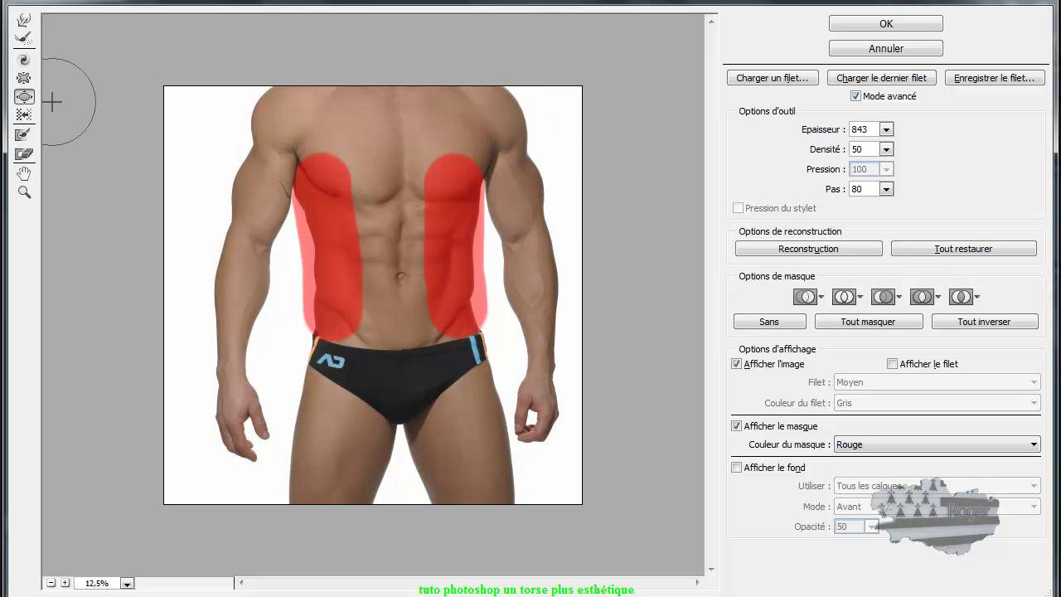
Step: Adjust the outer contours of both upper arms slightly with the Forward Warp tool at brush size 843
left_click(26, 22)
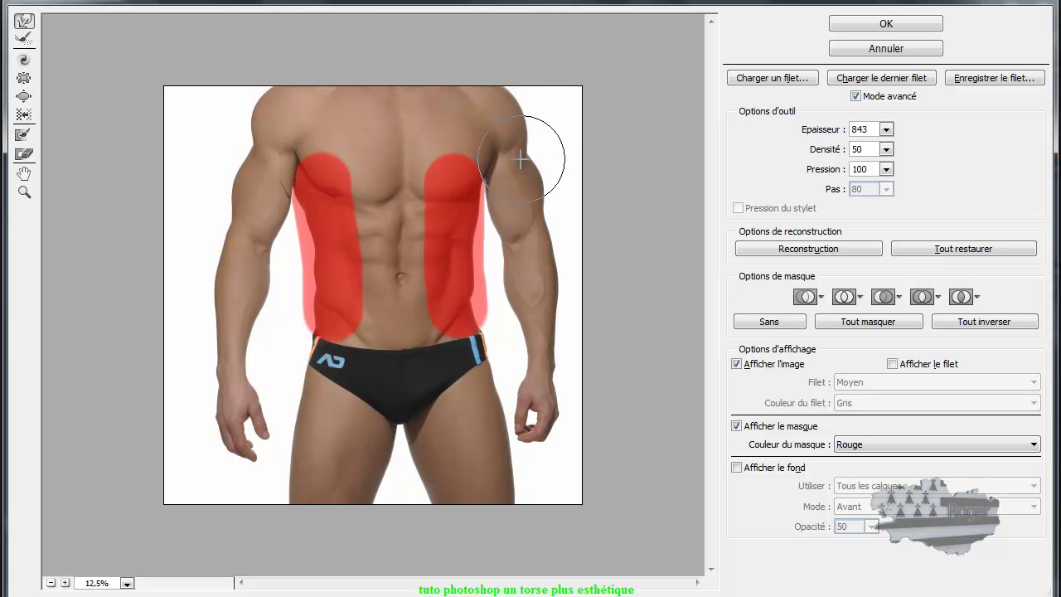
left_click_drag(555, 173, 548, 172)
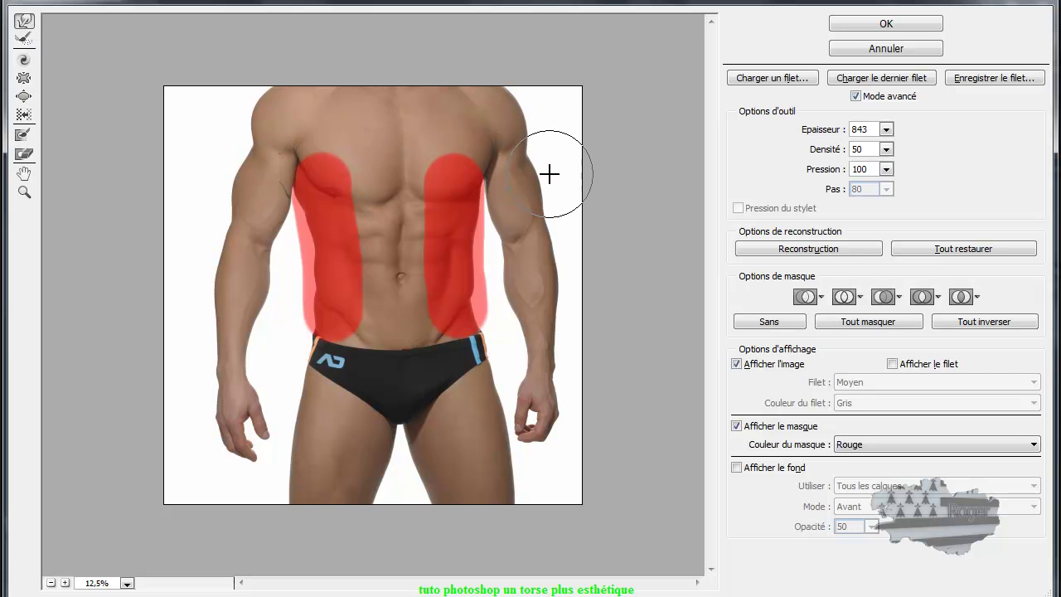
left_click_drag(229, 179, 224, 178)
Step: Enlarge both thighs with the Bloat tool at brush size 1451 and apply the Liquify filter
left_click(24, 97)
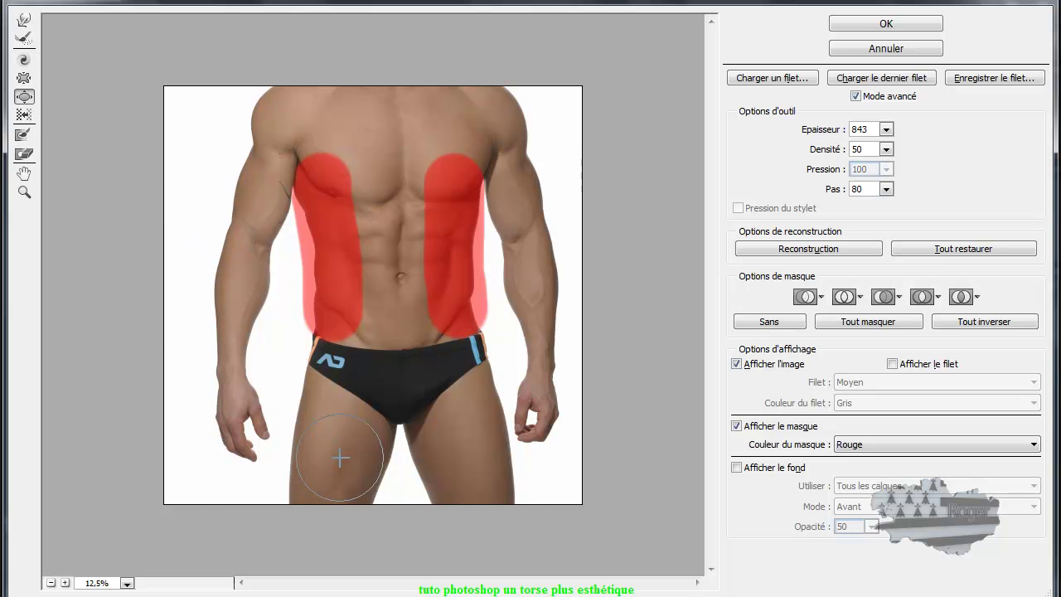
key("bracketright")
key("bracketright")
key("bracketright")
key("bracketright")
key("bracketright")
key("bracketright")
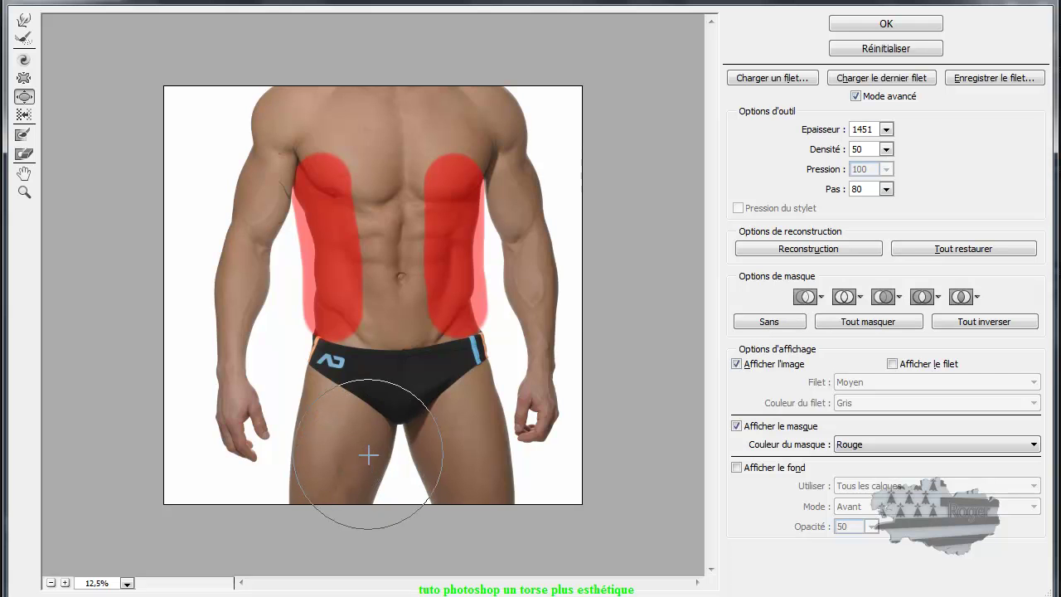
left_click(340, 452)
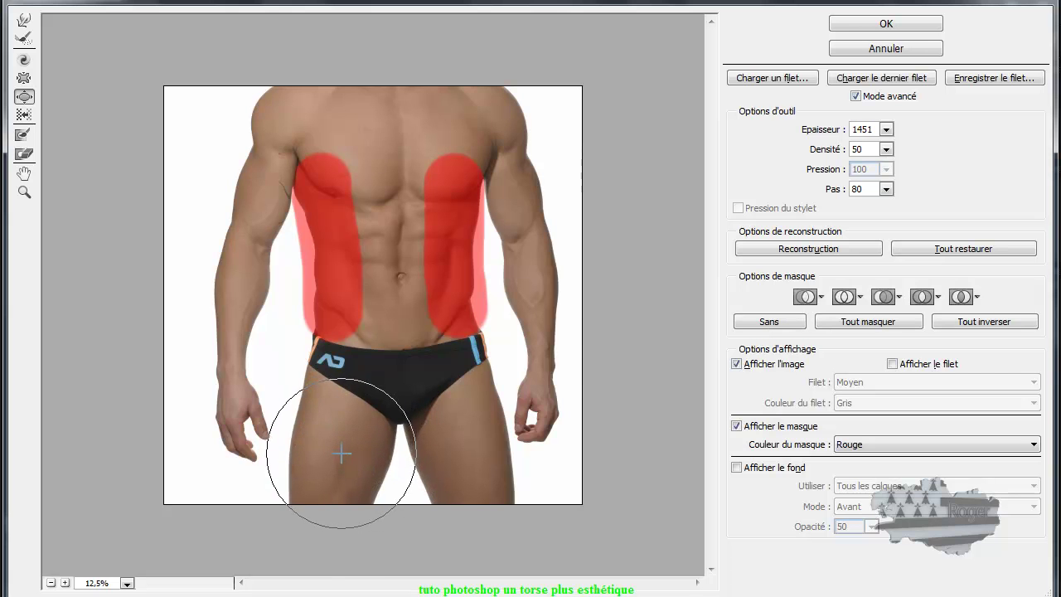
left_click(465, 450)
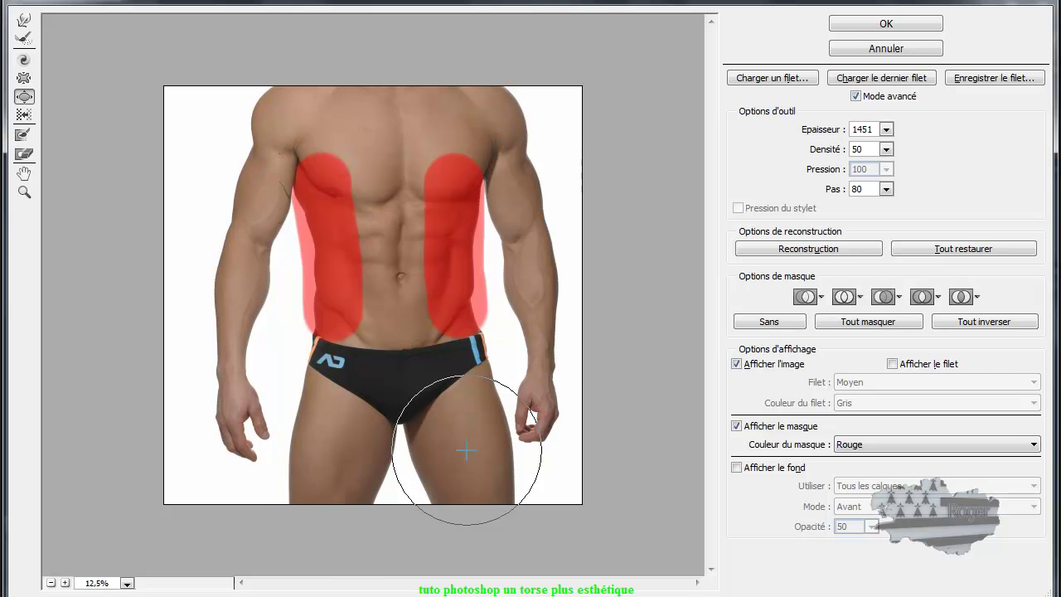
left_click(903, 25)
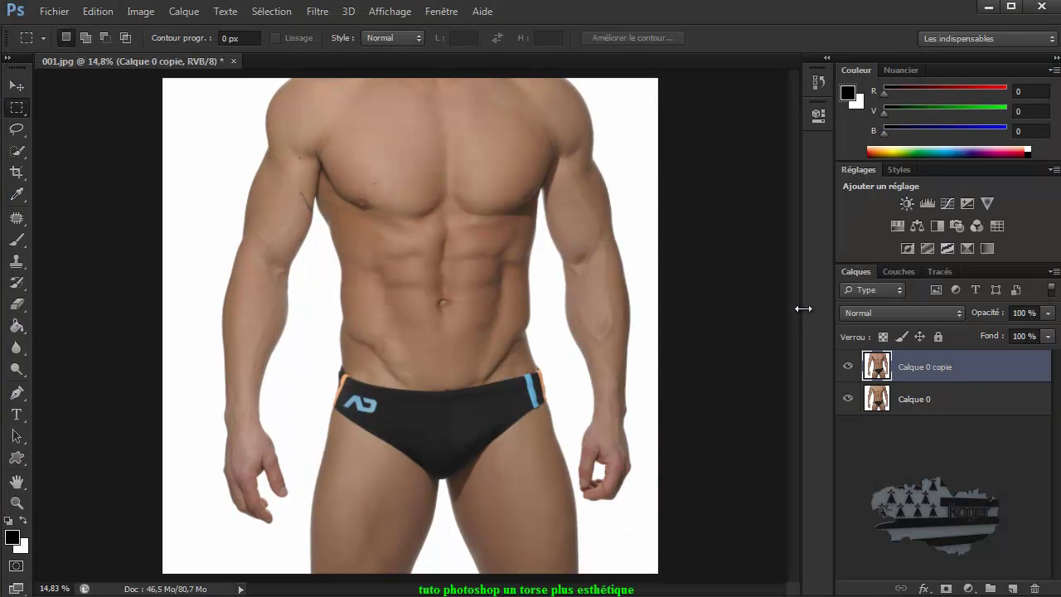
Step: Compare the liquified figure with the original by repeatedly toggling the visibility of Calque 0 copie
left_click(848, 367)
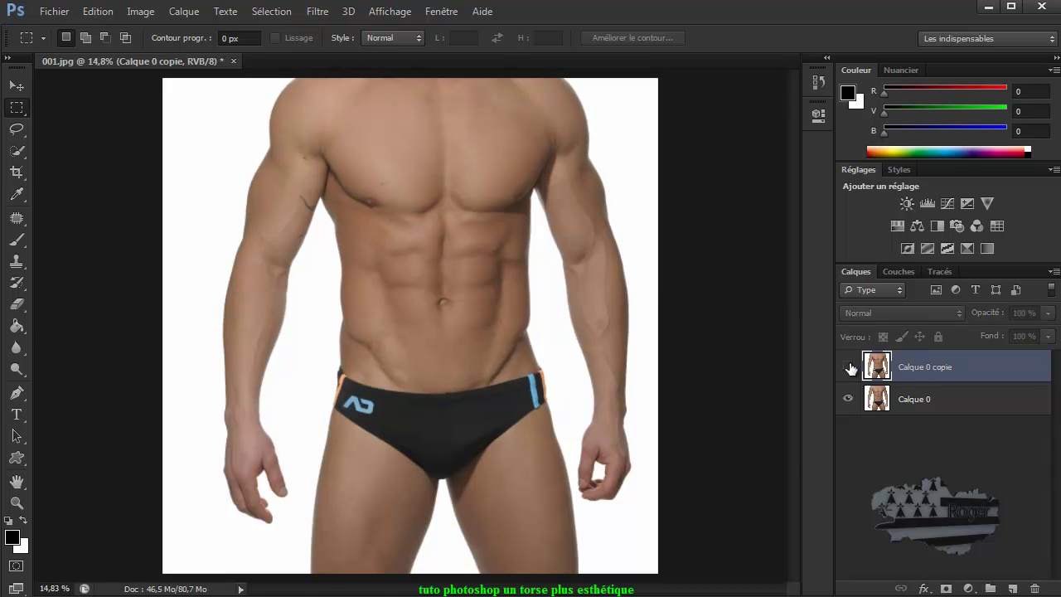
left_click(849, 367)
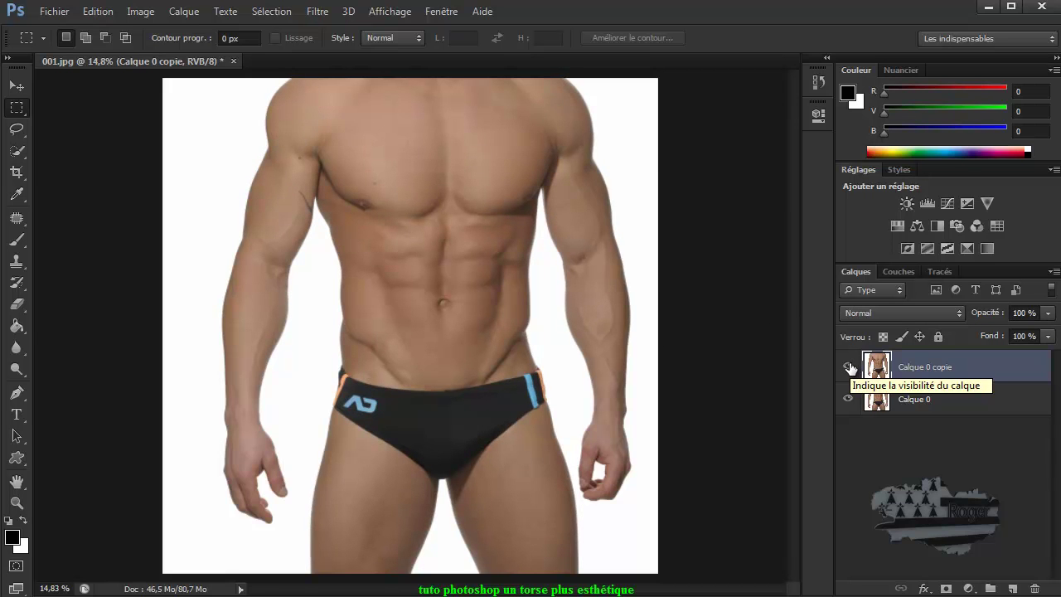
left_click(849, 366)
left_click(849, 366)
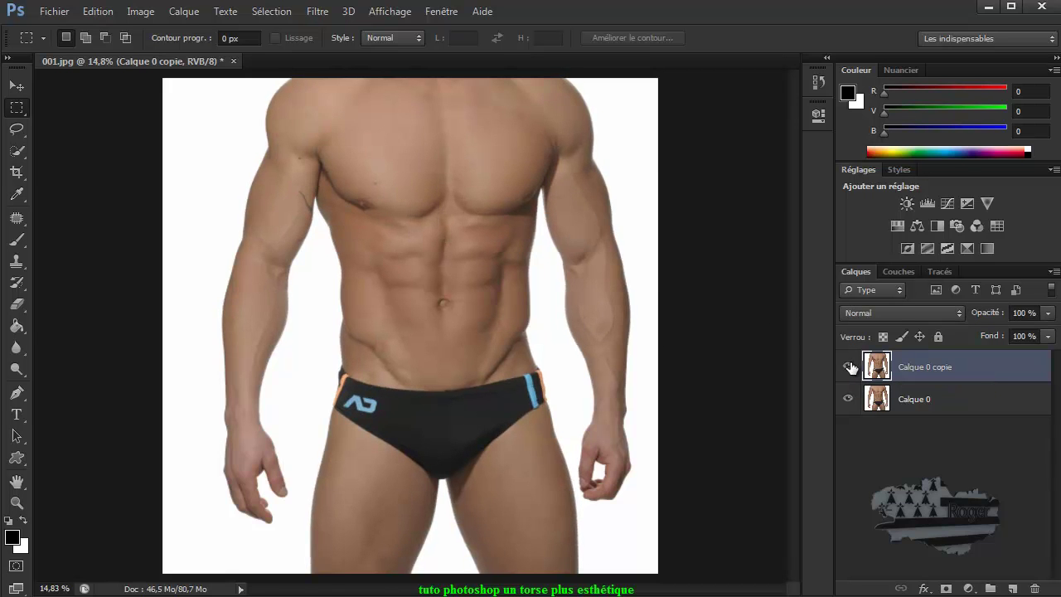
left_click(849, 366)
left_click(848, 367)
left_click(848, 367)
left_click(849, 366)
left_click(849, 368)
left_click(849, 368)
left_click(849, 368)
left_click(849, 368)
left_click(849, 368)
left_click(849, 368)
left_click(848, 368)
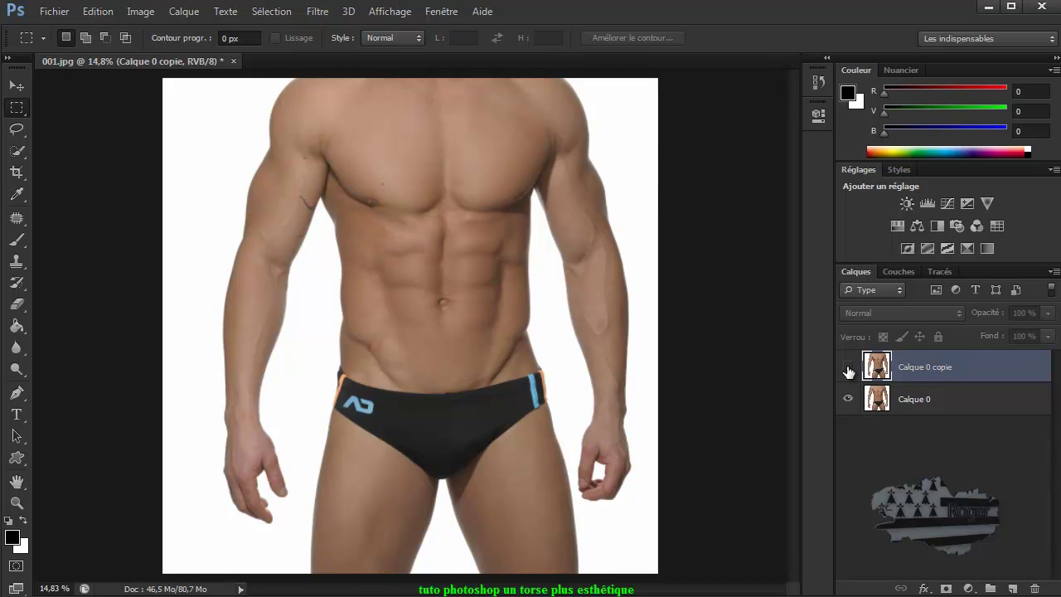
left_click(848, 367)
left_click(848, 367)
left_click(848, 367)
Step: With Calque 0 copie hidden, duplicate Calque 0 and convert the duplicate to a smart object
left_click(848, 367)
left_click(878, 401)
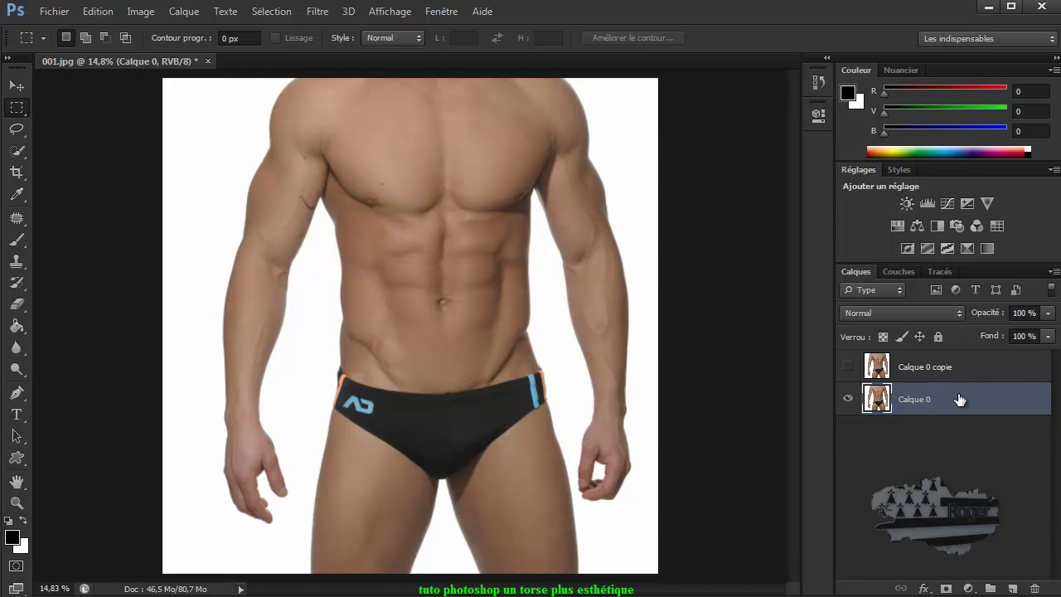
key("ctrl+j")
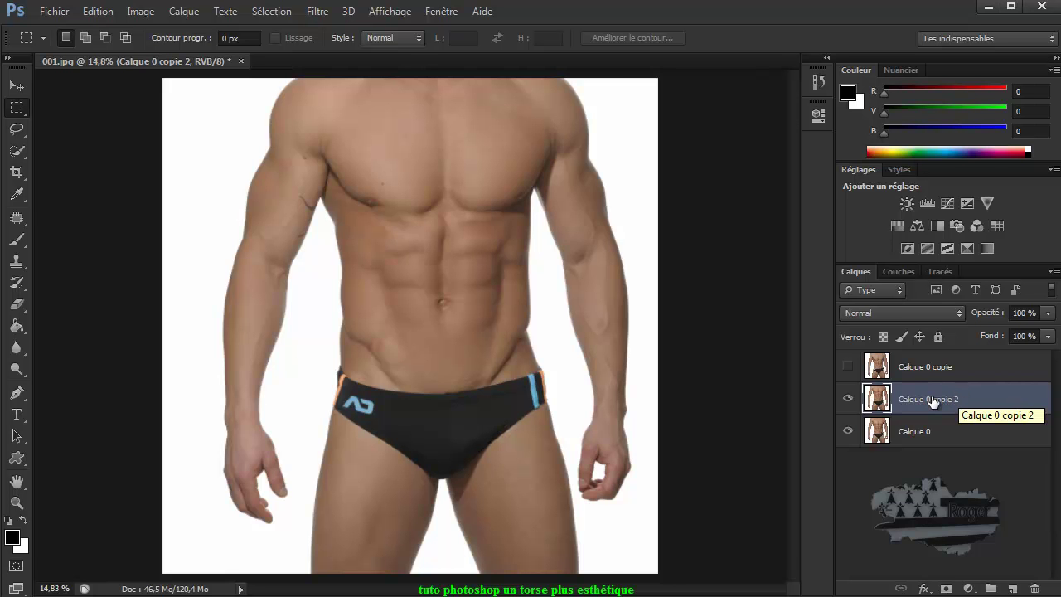
right_click(930, 400)
right_click(971, 394)
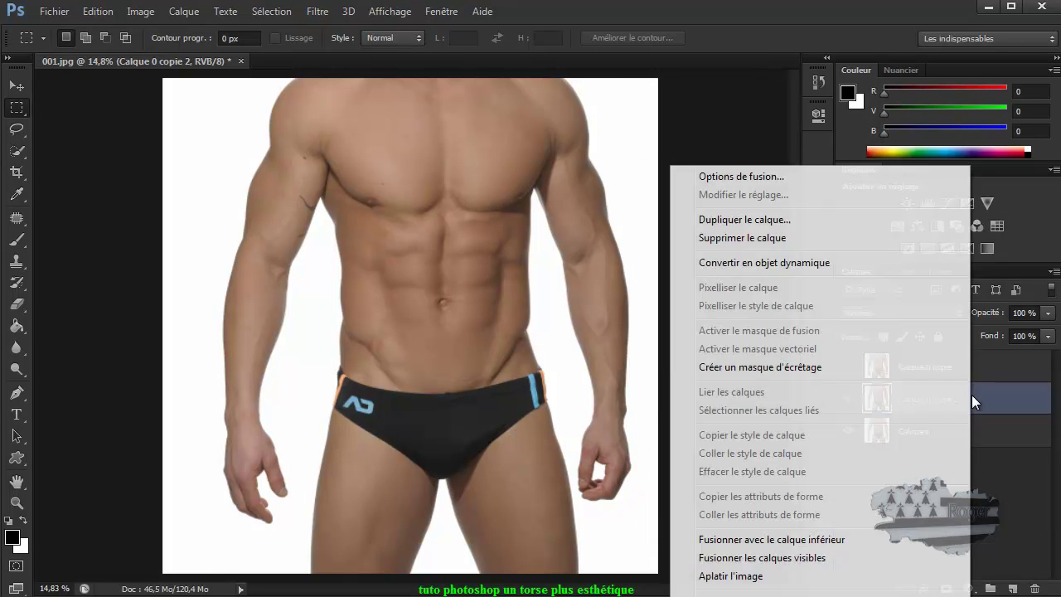
left_click(780, 263)
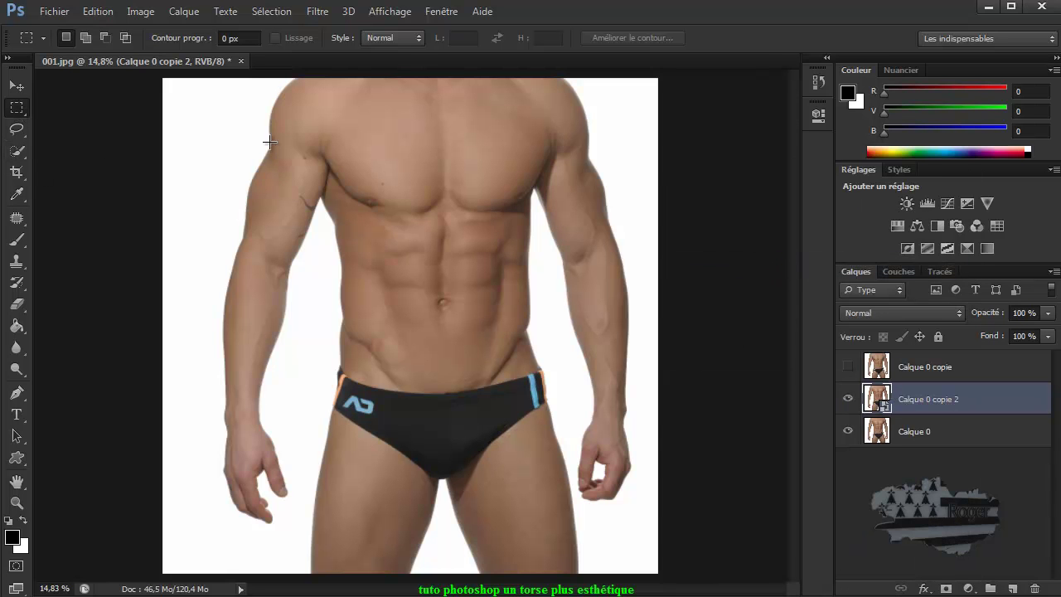
Step: Apply the Contraction filter at 41% to a rectangular selection covering the chest and upper arms on the smart object
left_click_drag(241, 83, 637, 272)
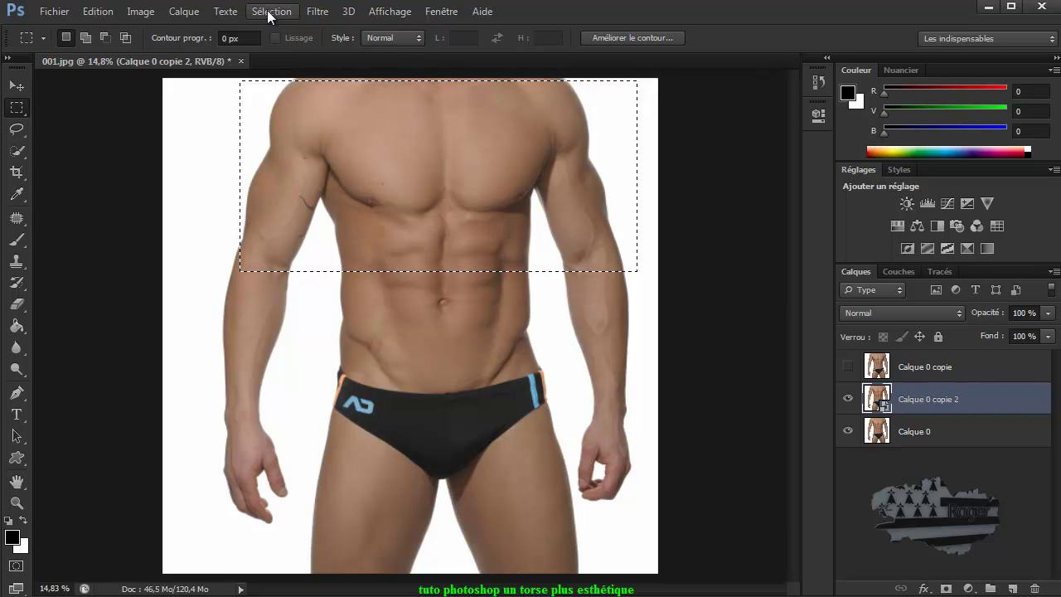
left_click(319, 11)
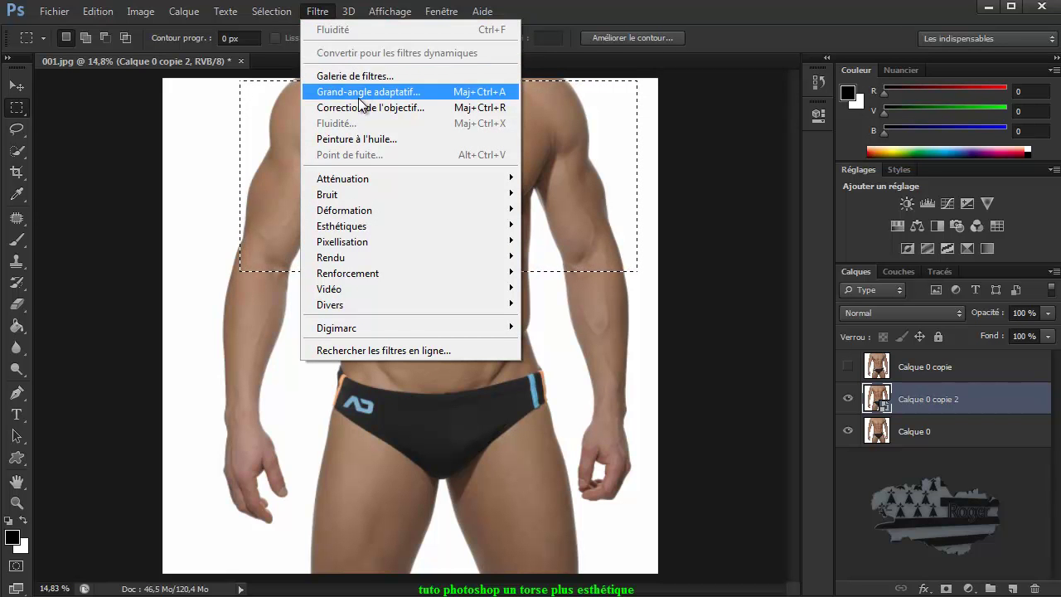
mouse_move(347, 207)
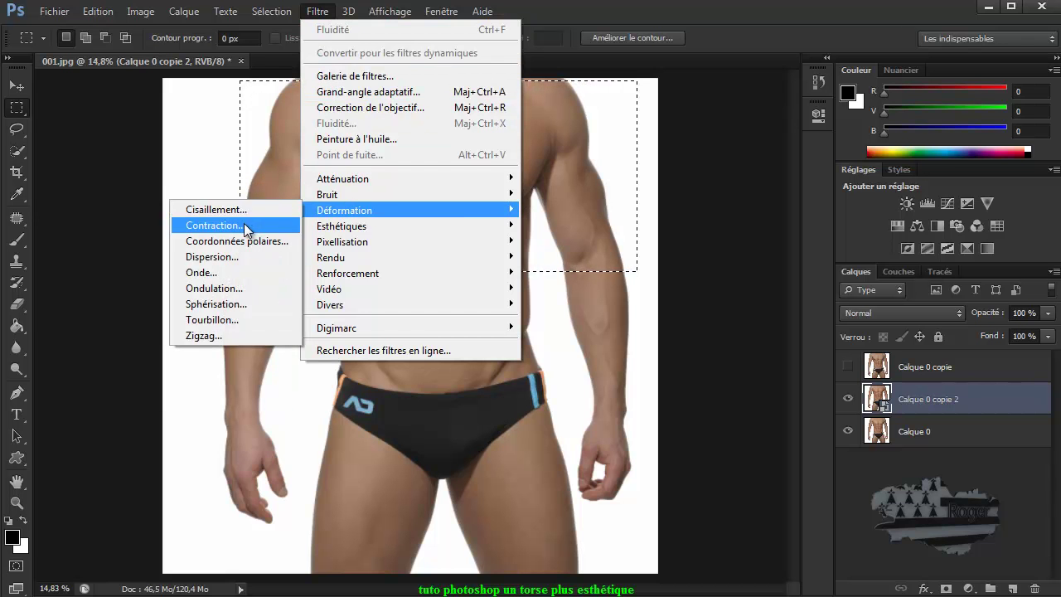
left_click(244, 223)
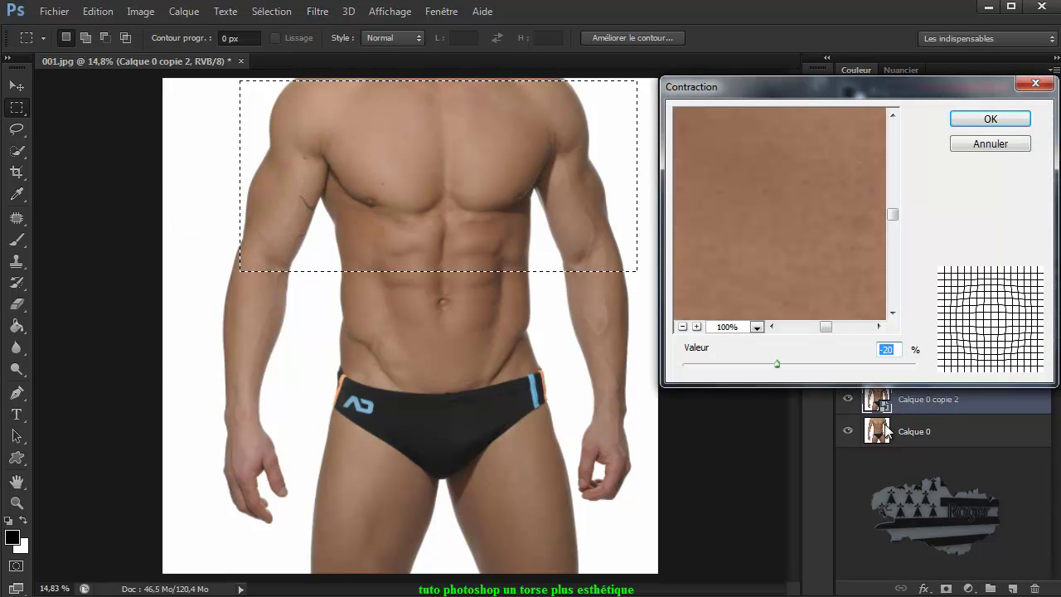
left_click(682, 326)
left_click(682, 326)
left_click(683, 326)
left_click(682, 325)
left_click(682, 326)
left_click(682, 326)
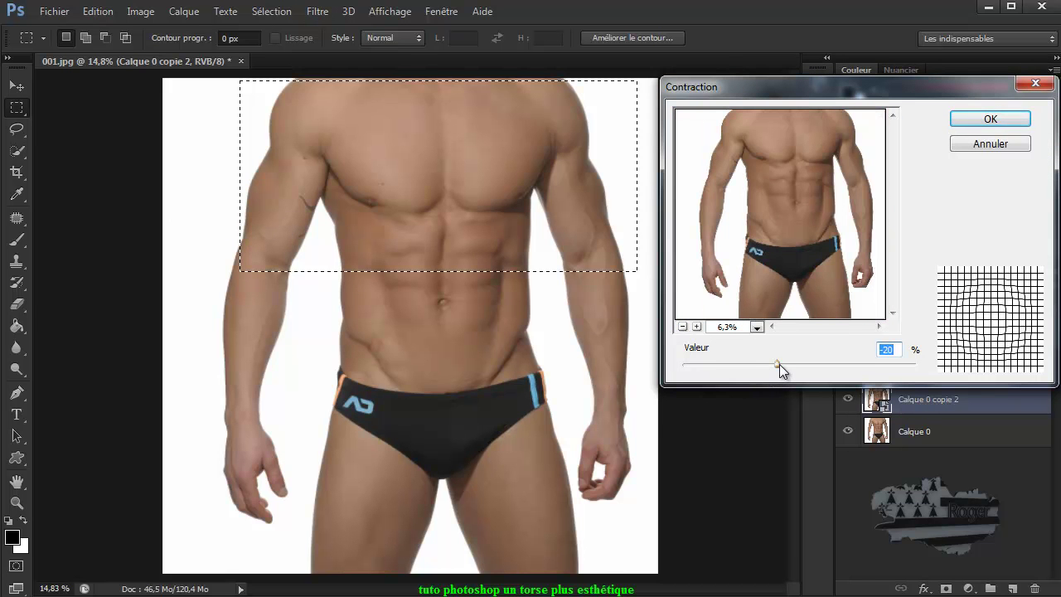
left_click_drag(779, 363, 848, 369)
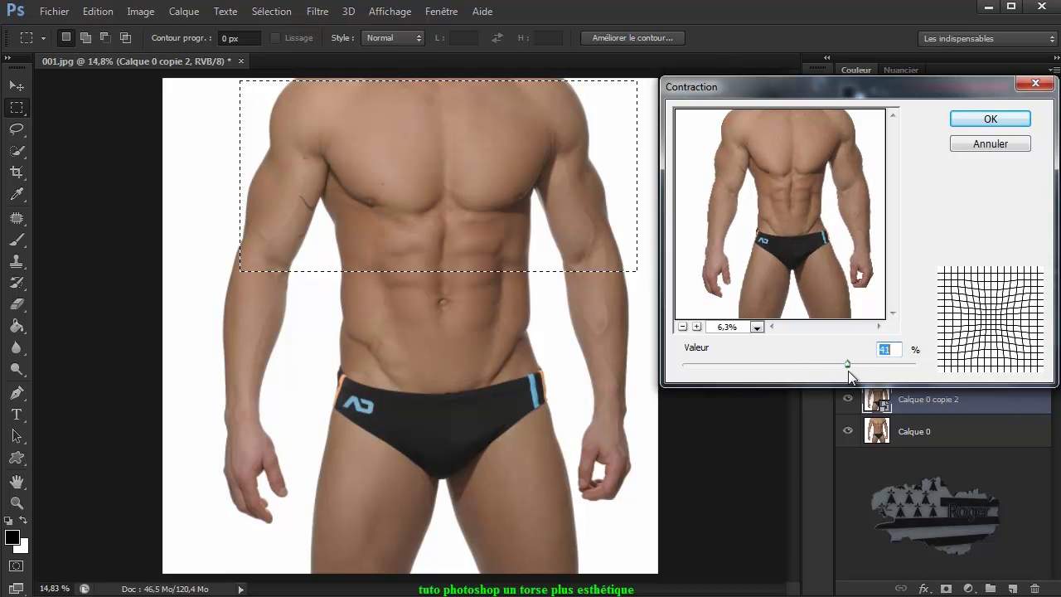
left_click(991, 120)
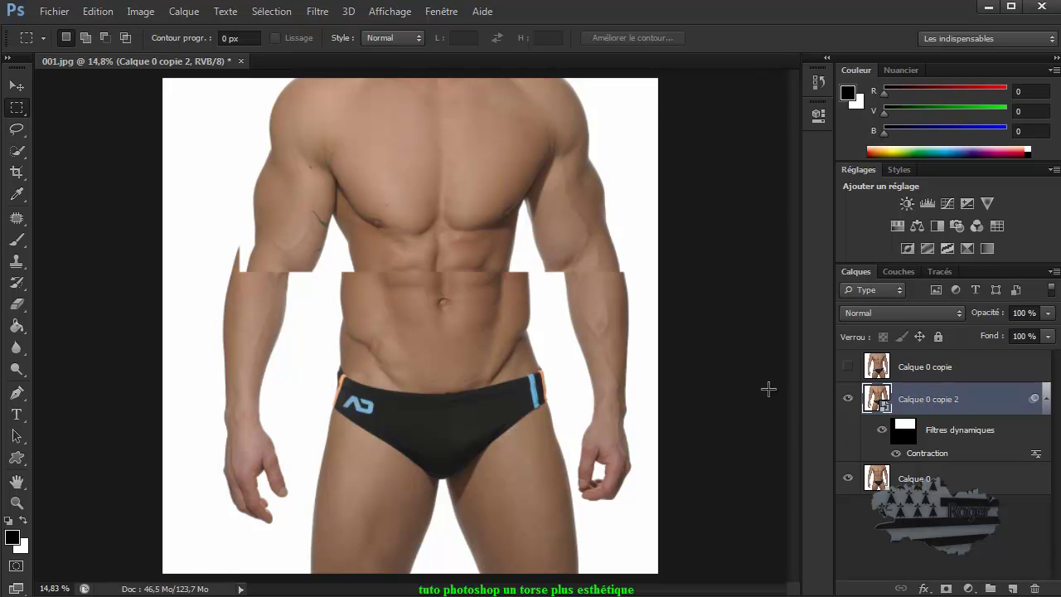
Step: Hide Calque 0 and view the smart filter's mask on its own, returning to the image
left_click(848, 479)
left_click(909, 431, "alt")
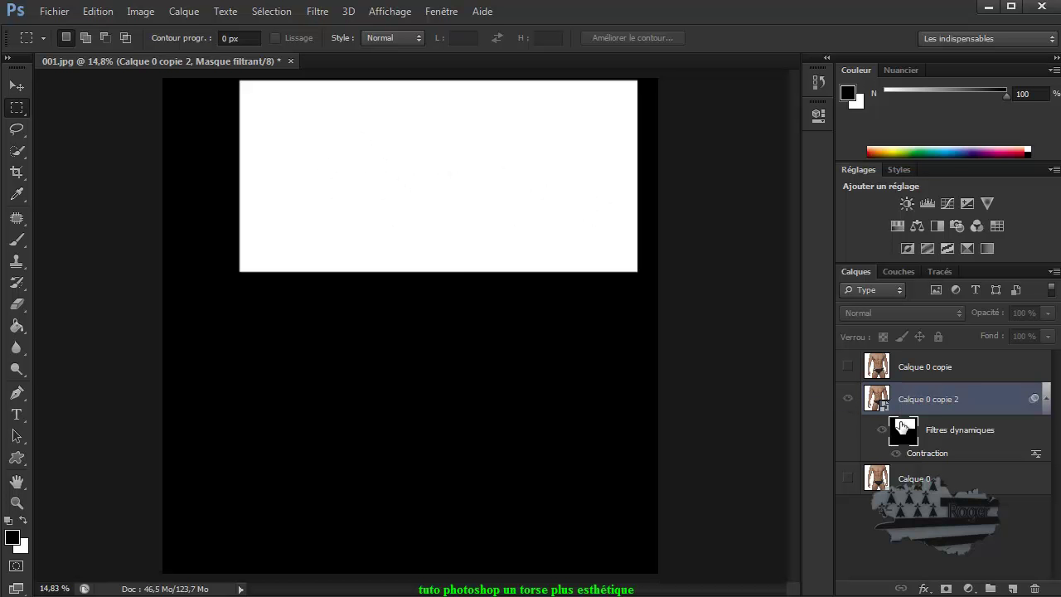
left_click(904, 434, "alt")
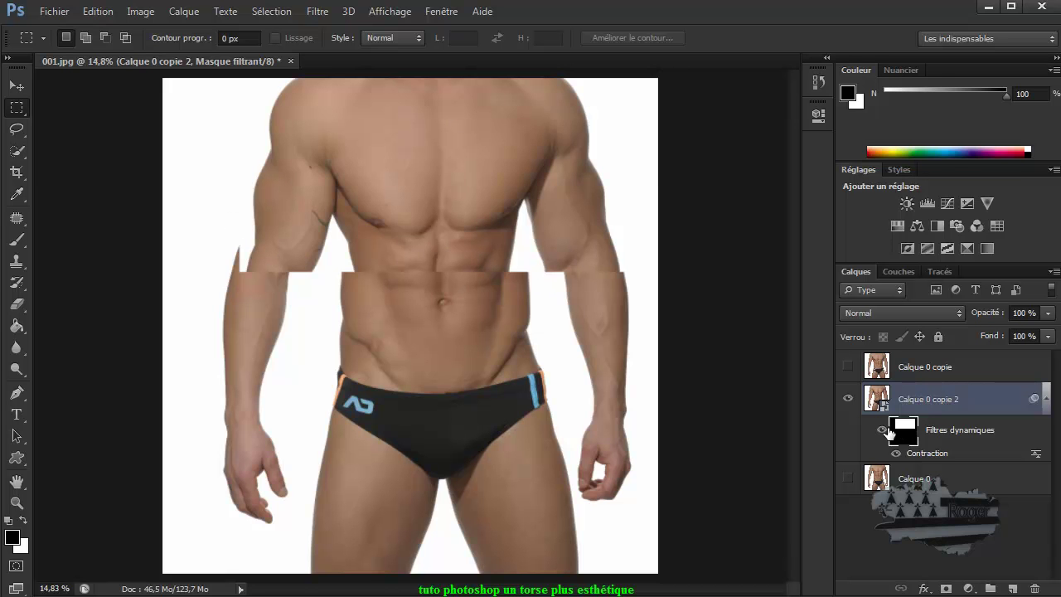
Step: Compare Calque 0 copie 2 with and without its effects by toggling all smart filters, and the Contraction filter alone
left_click(883, 432)
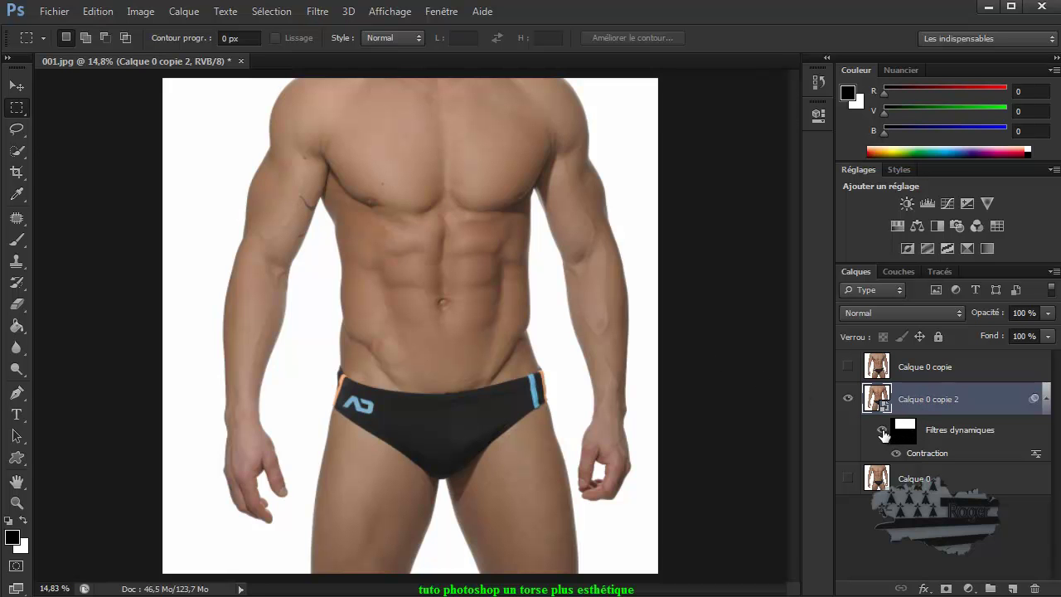
left_click(884, 433)
left_click(898, 456)
left_click(898, 455)
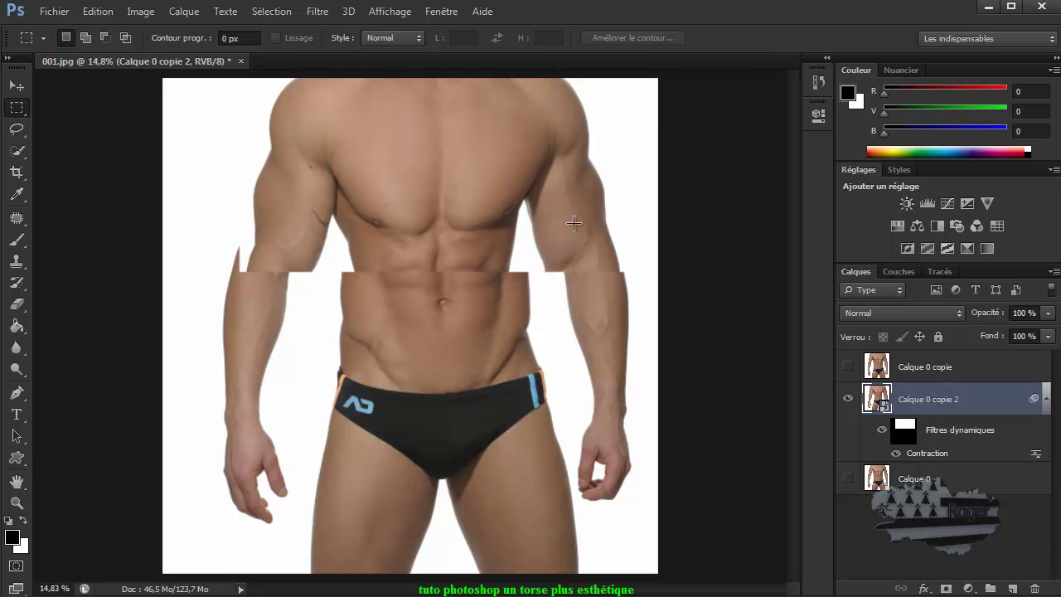
Step: Delete the smart object layer Calque 0 copie 2 and make Calque 0 copie and Calque 0 visible
left_click(847, 398)
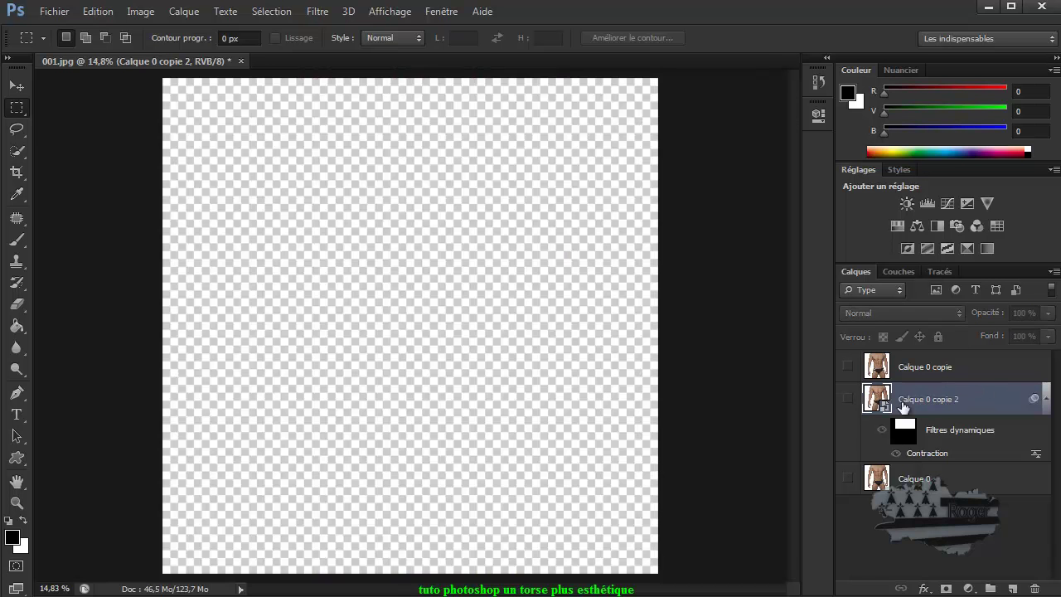
left_click_drag(1008, 404, 1035, 587)
left_click(847, 367)
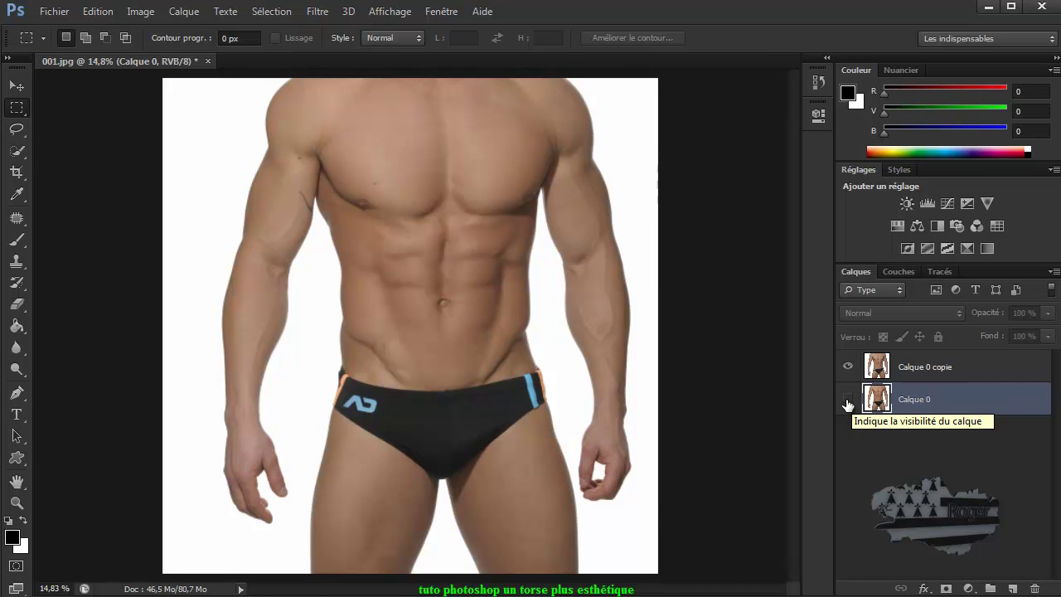
left_click(848, 400)
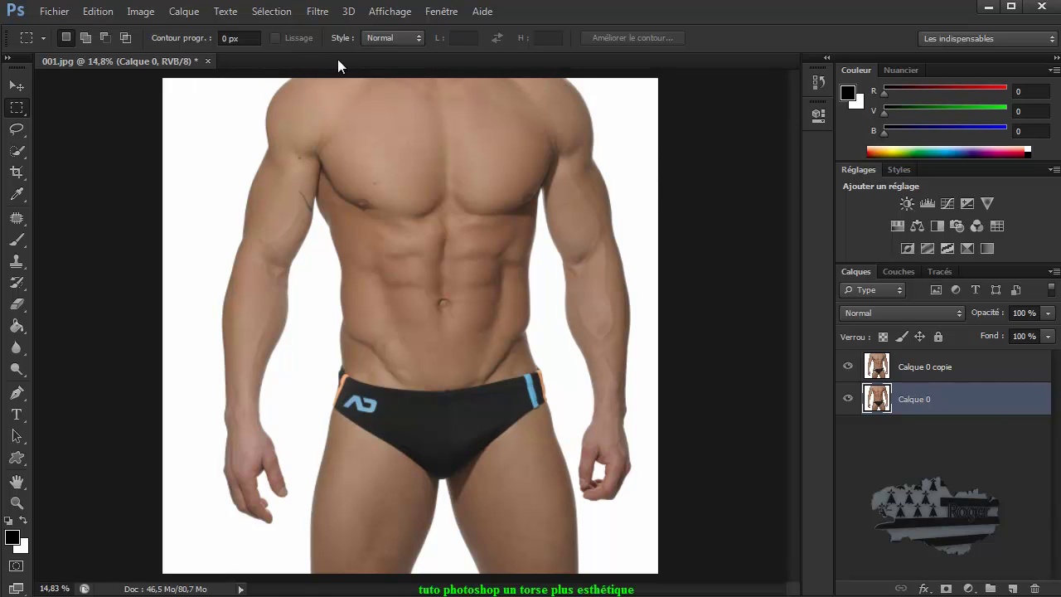
Step: Open the image 578542SctMelgi2.png from the muscle folder
left_click(50, 13)
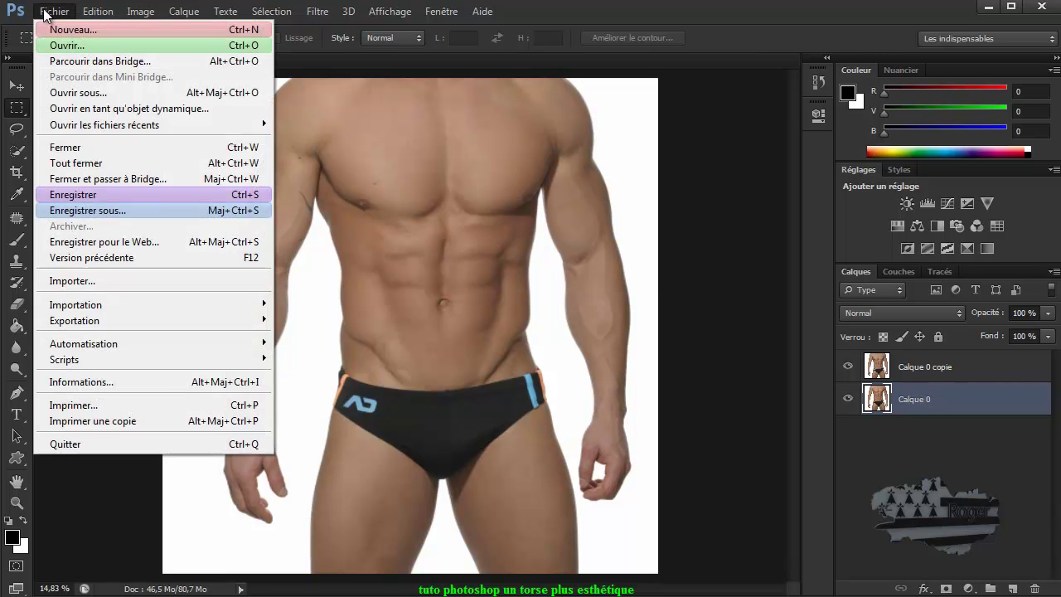
left_click(73, 48)
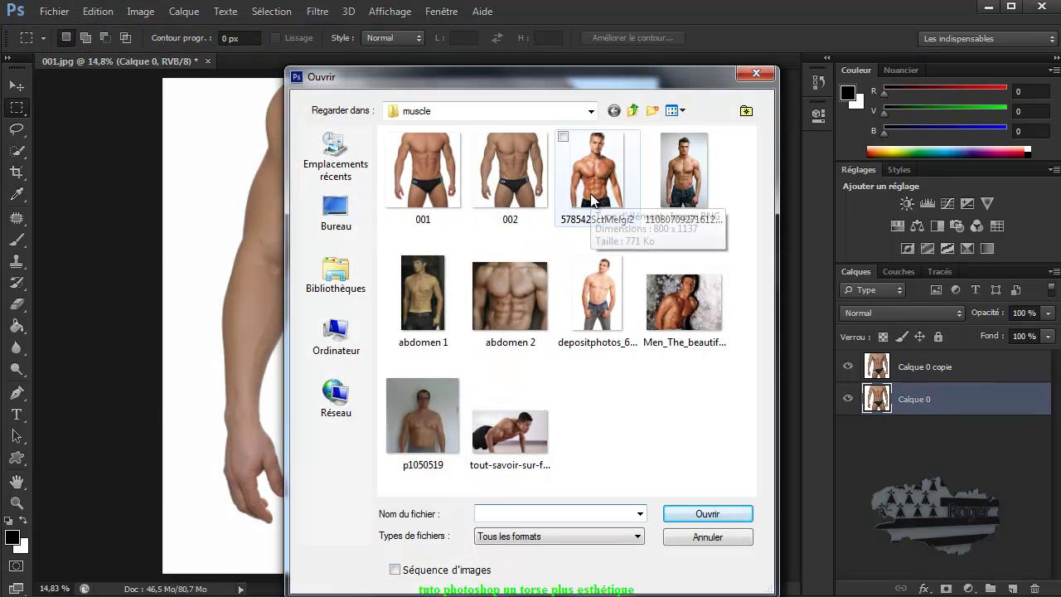
double_click(590, 194)
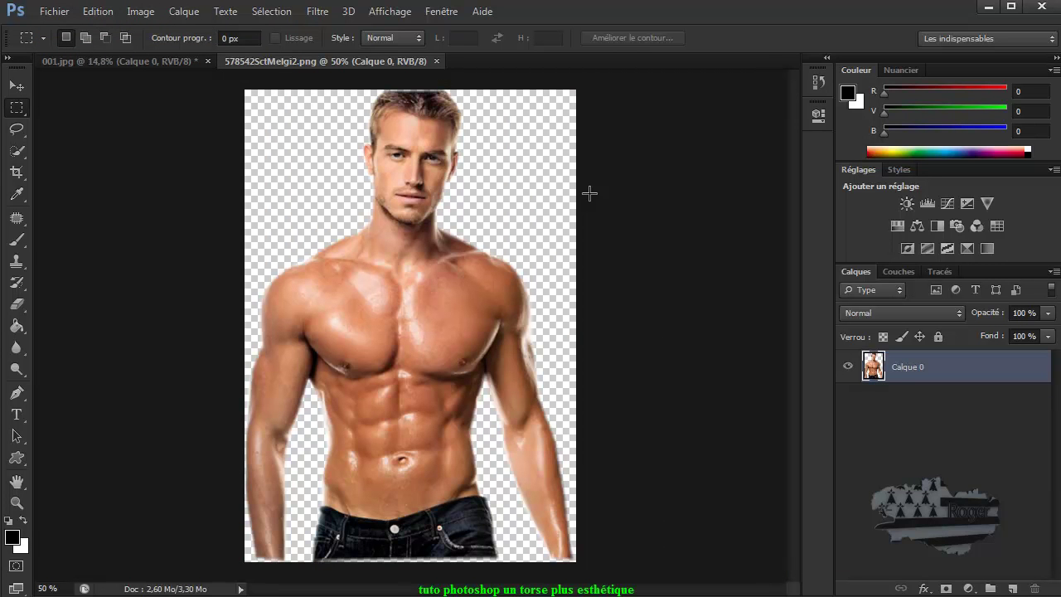
Step: Arrange the two open documents side by side as two vertical tiles and hide the tools and panels
left_click(387, 11)
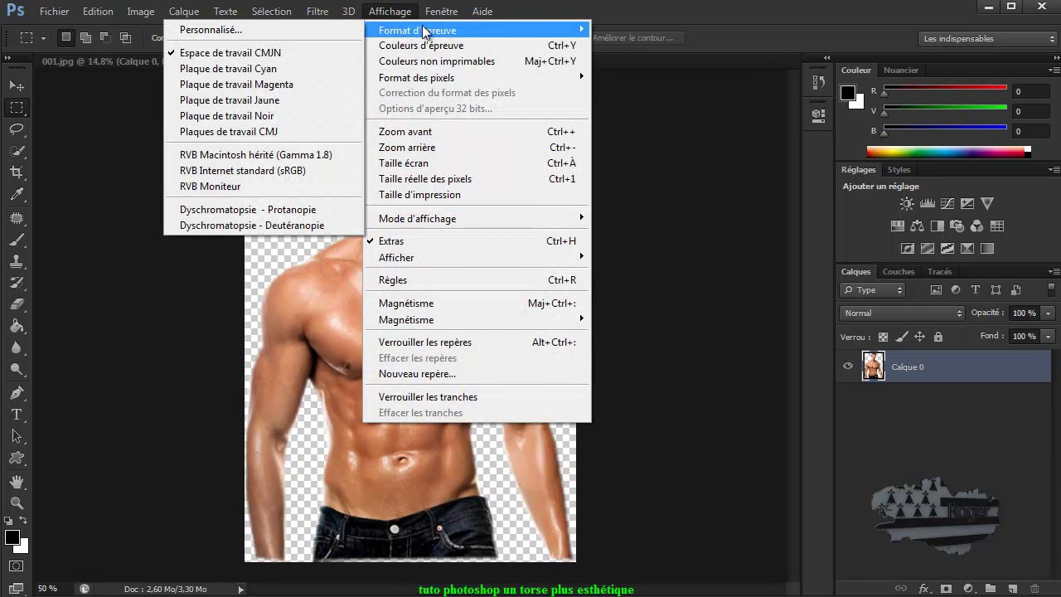
mouse_move(440, 12)
mouse_move(441, 30)
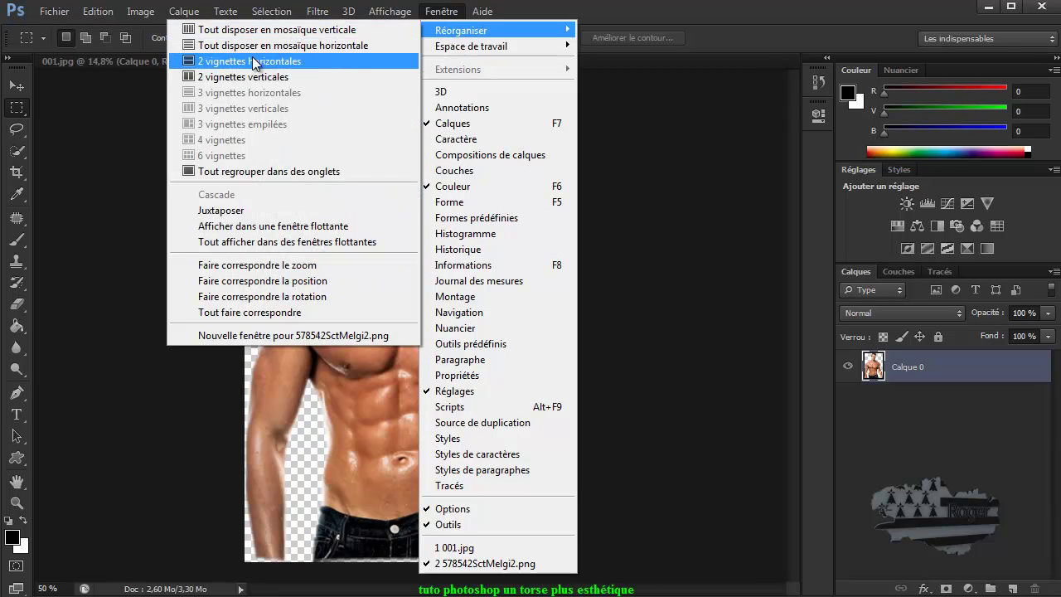
left_click(246, 84)
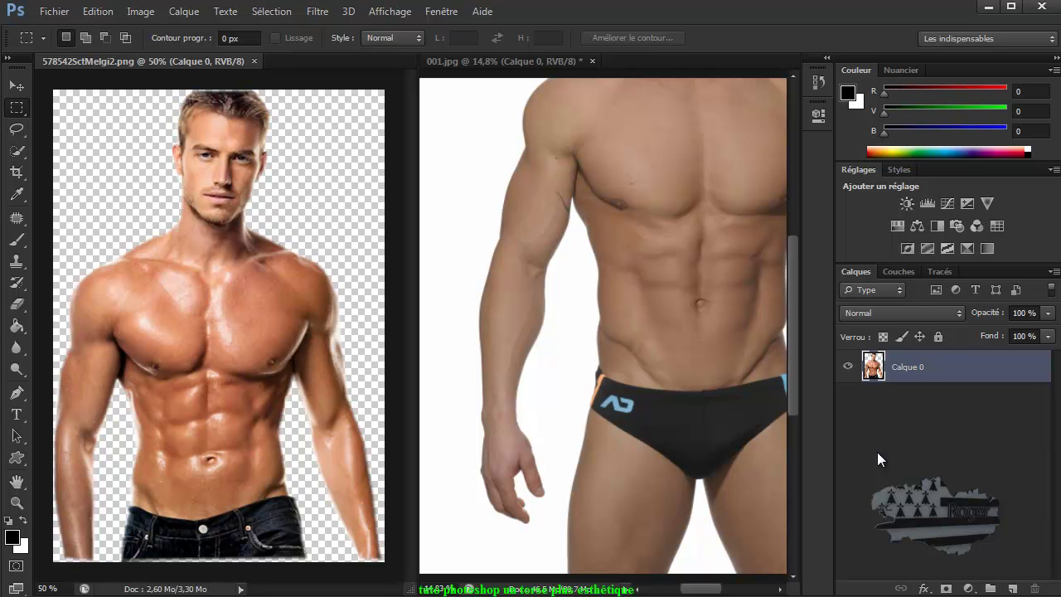
key("Tab")
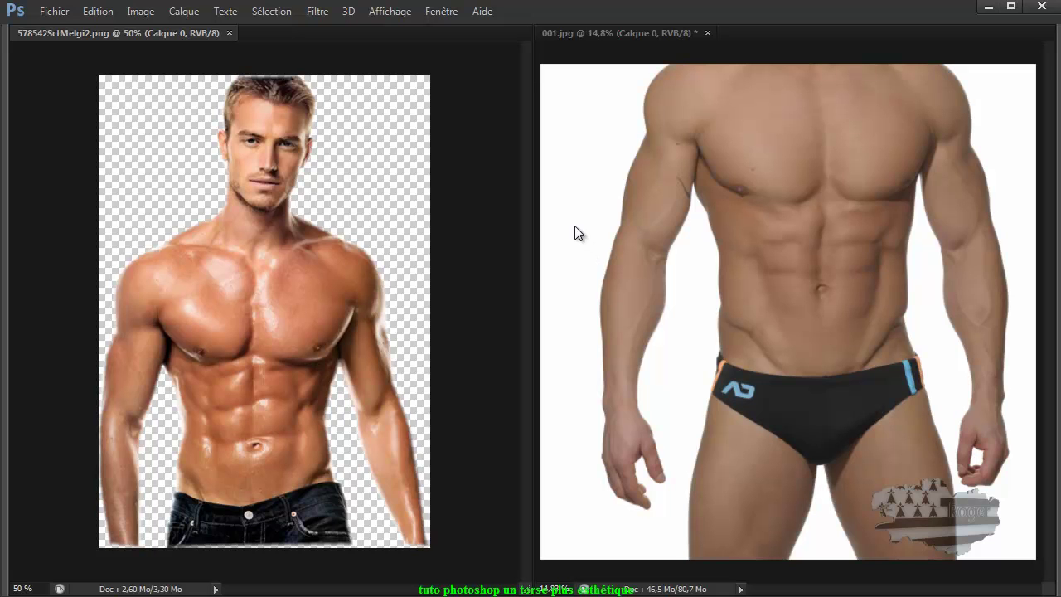
left_click(667, 213)
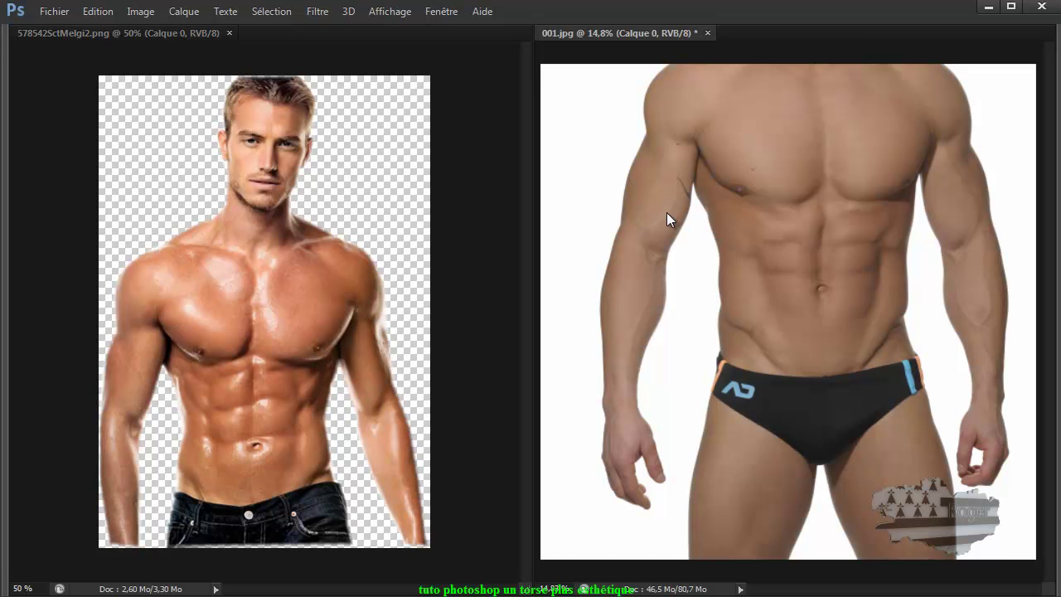
key("ctrl+alt+f")
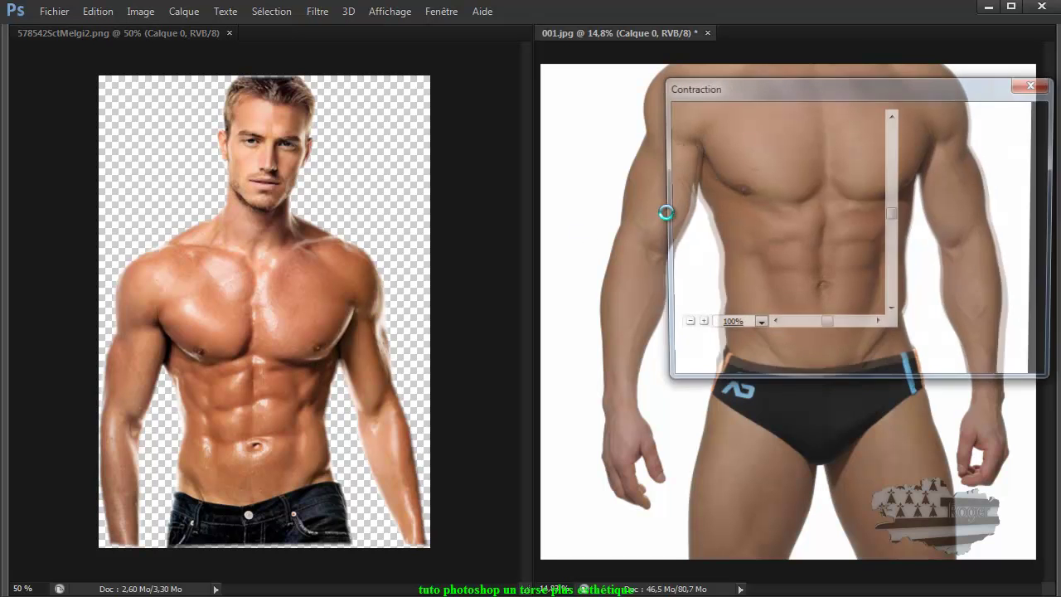
left_click_drag(842, 87, 731, 155)
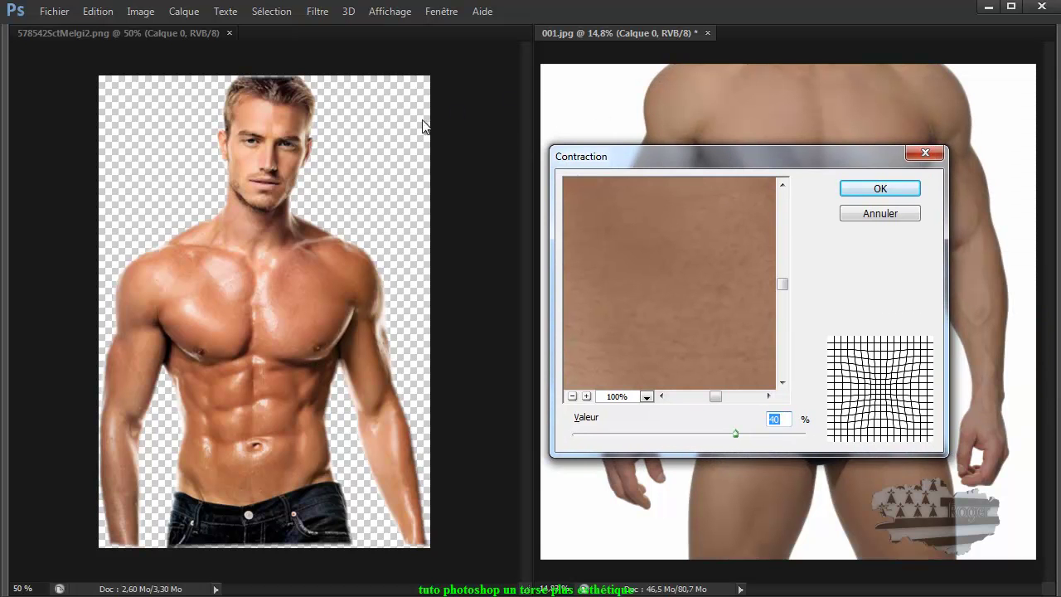
left_click(926, 154)
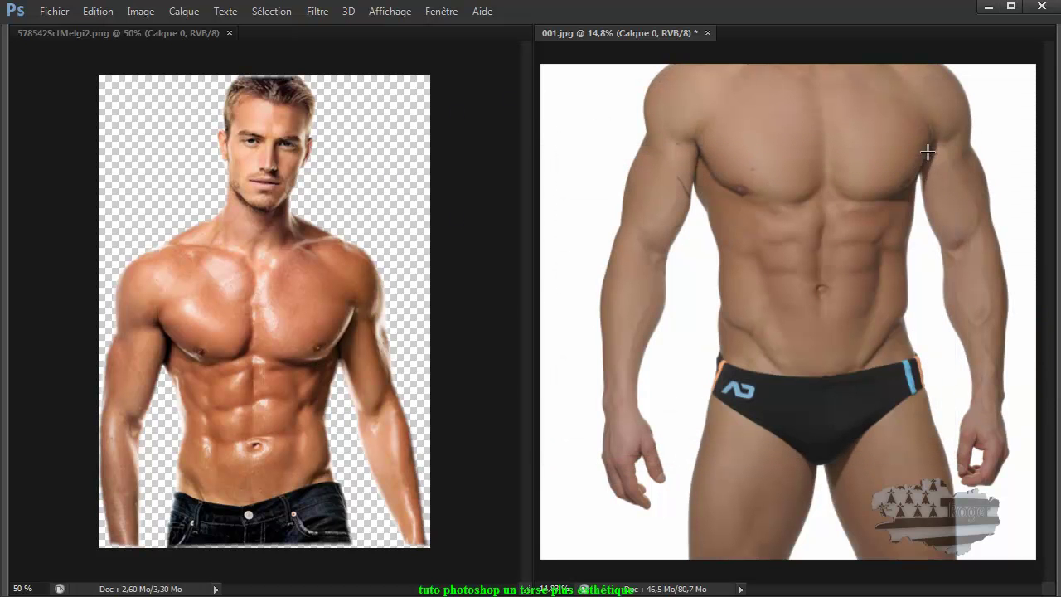